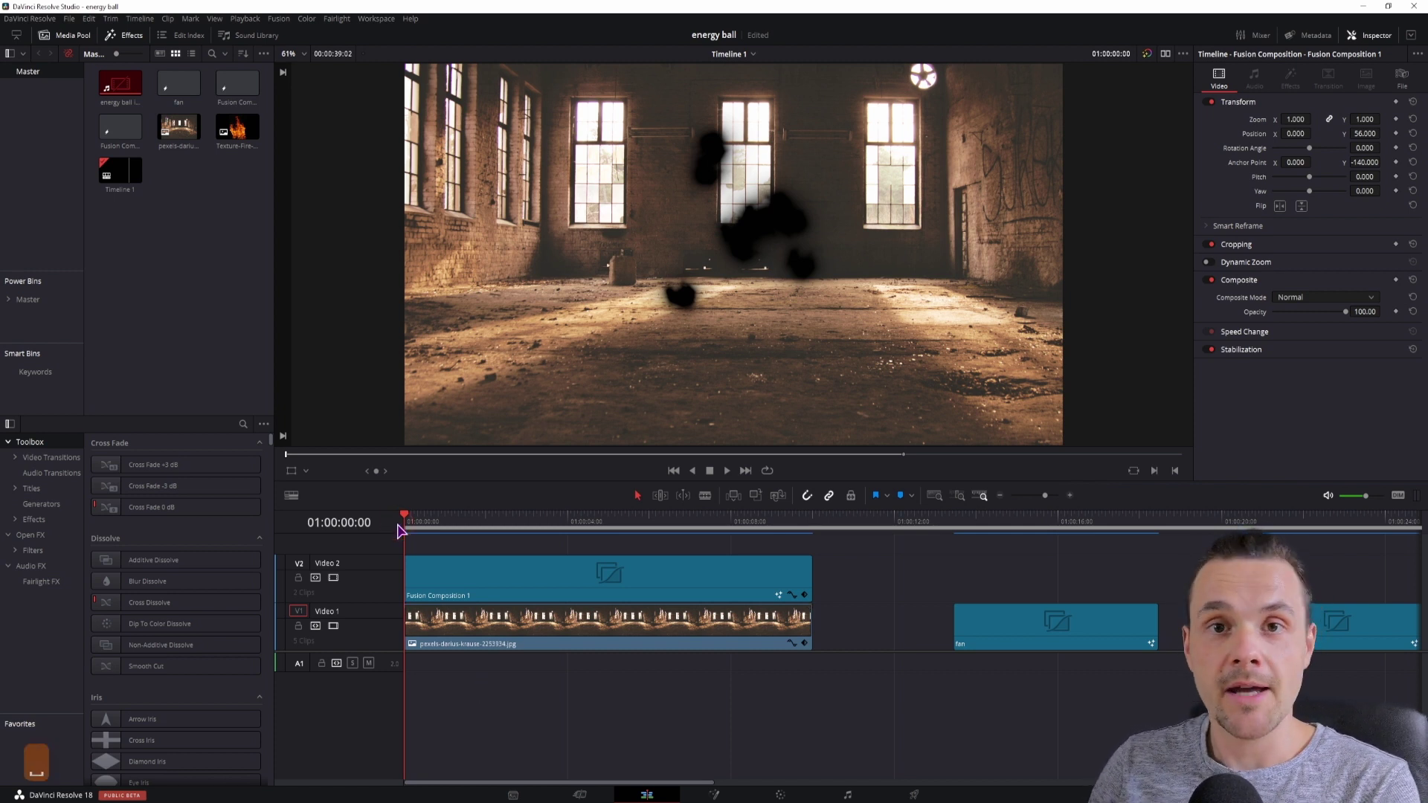
Preview the energy ball, then open Fusion Composition 1 on the Fusion page and pan its node graph
key(space)
key(space)
click(527, 572)
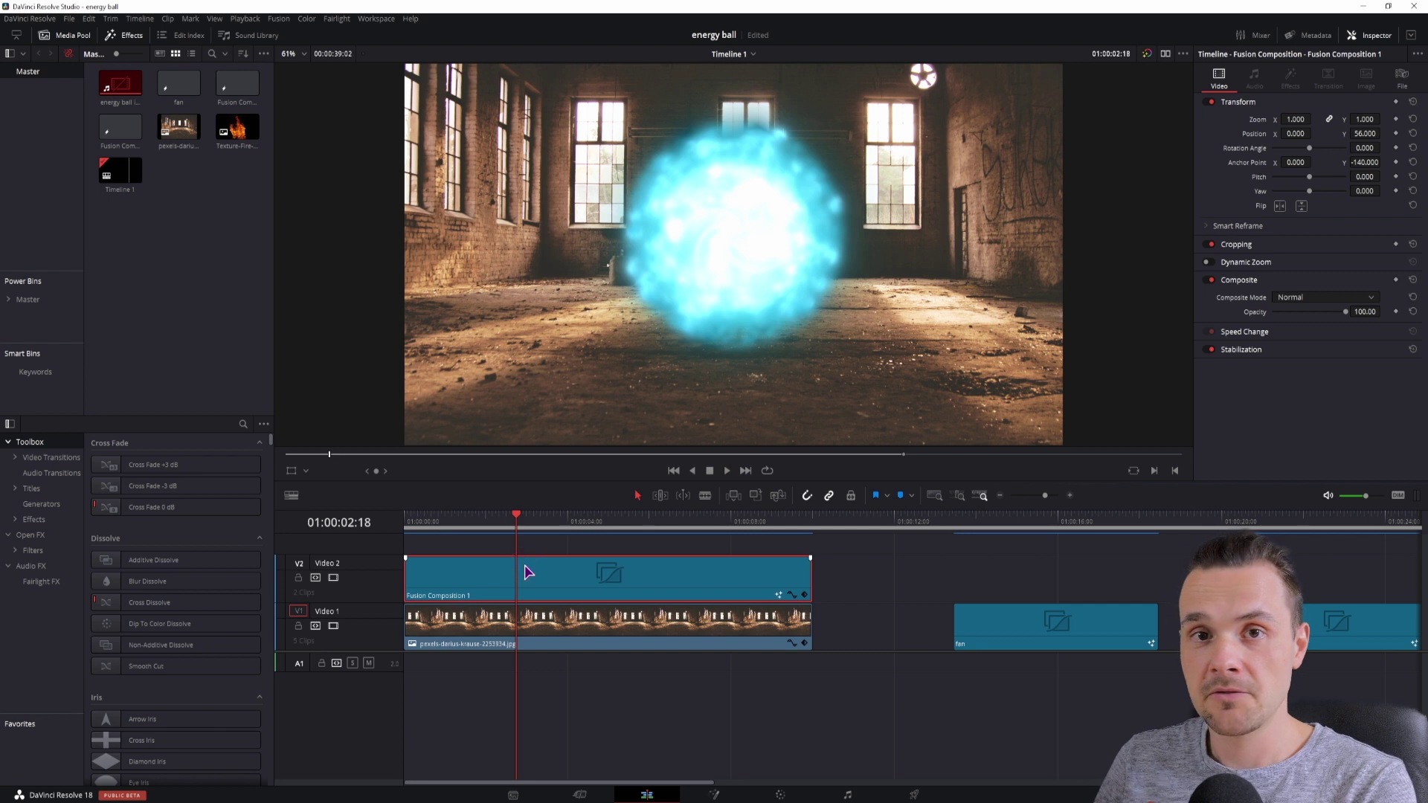
click(716, 795)
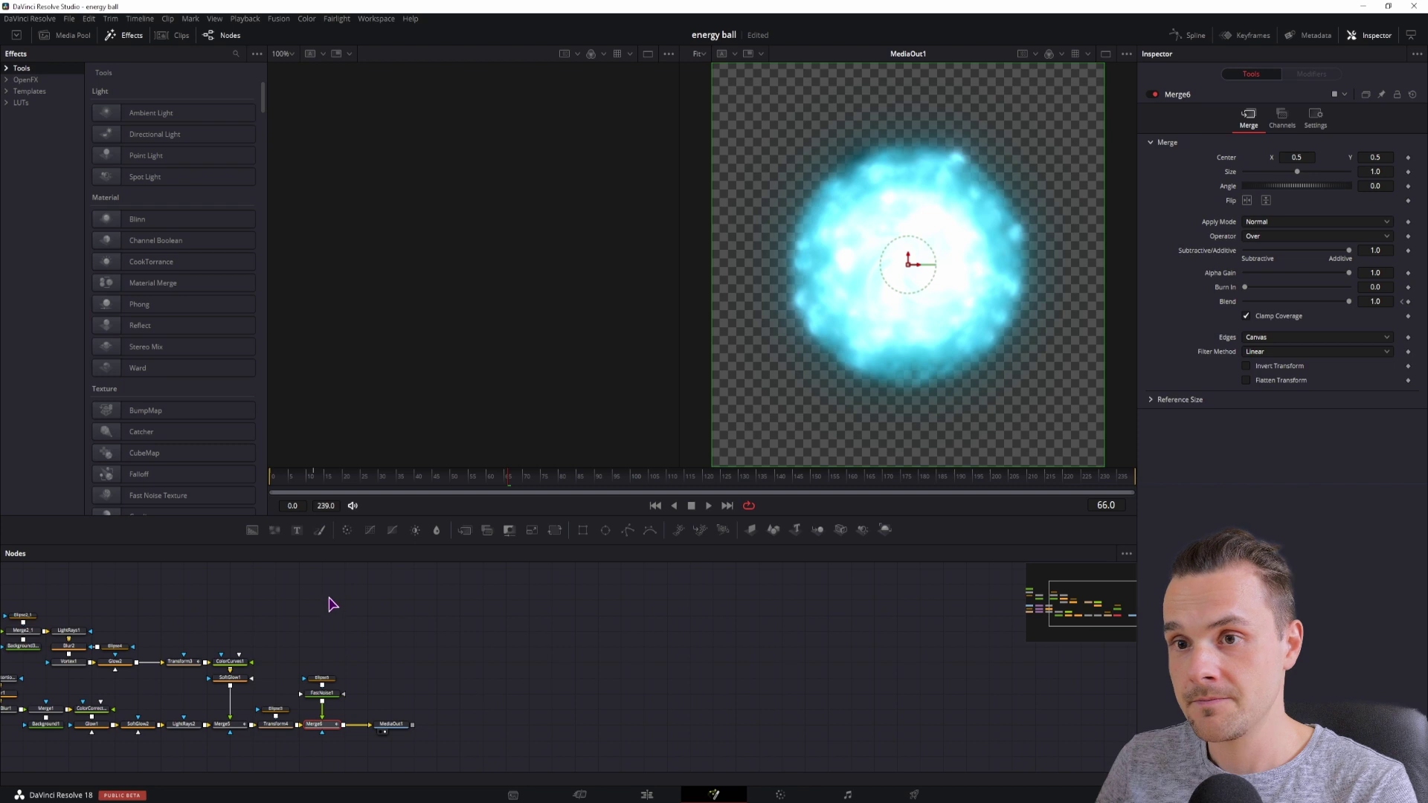
drag(333, 604, 624, 619)
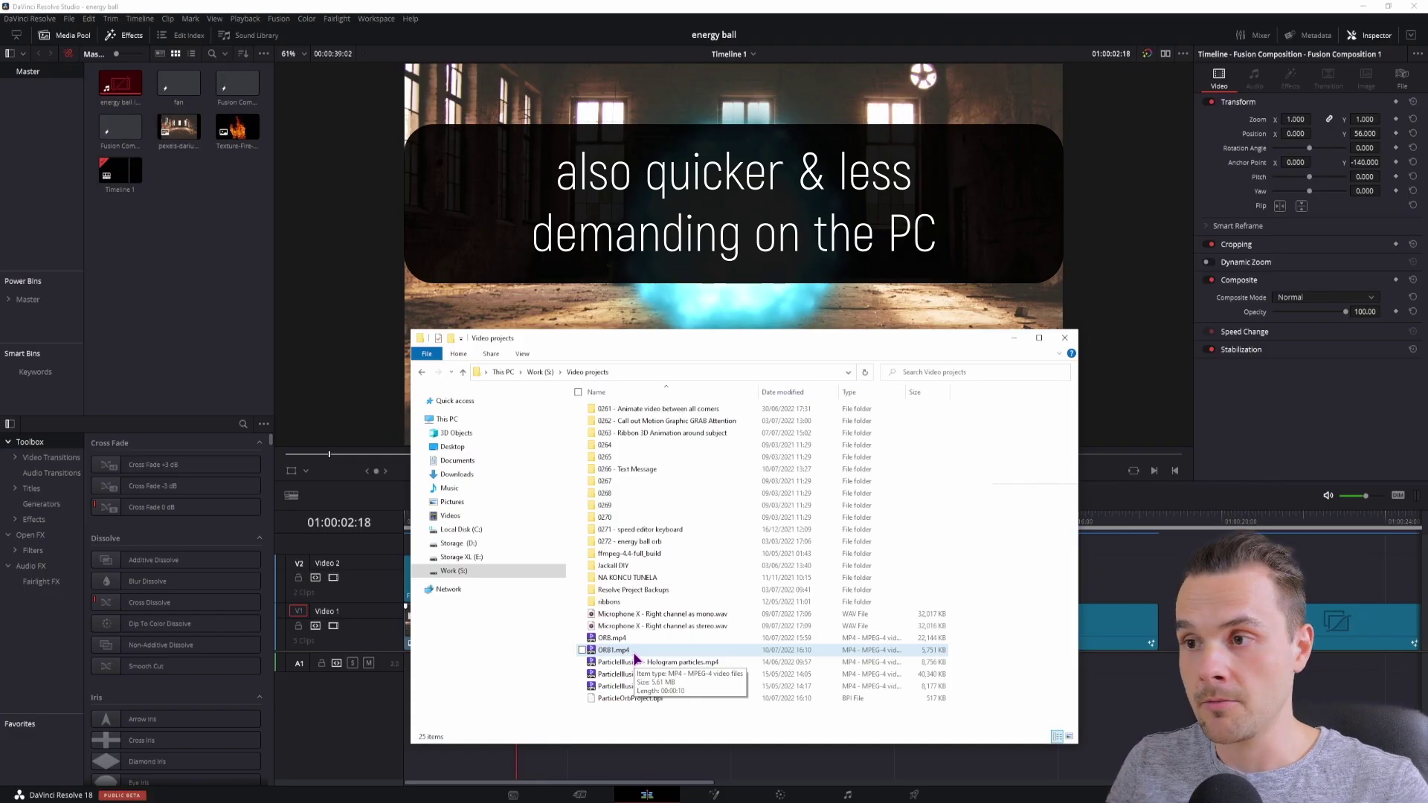
Play ORB1.mp4 to preview the orb, then select the Spark Halo emitter in Particle Illusion
double_click(634, 653)
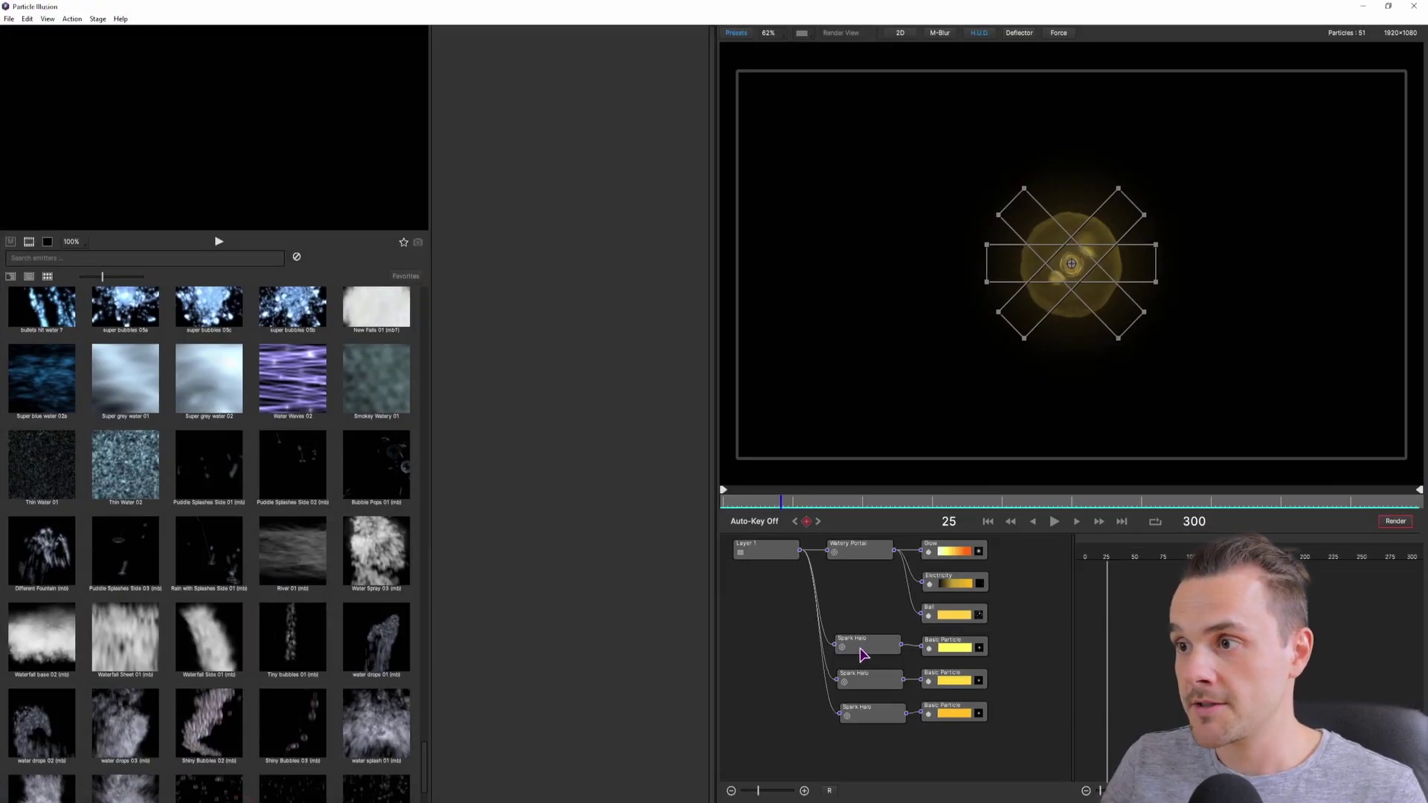
click(863, 655)
Move the Spark Halo layer's start from frame 65 to frame 51
drag(781, 504, 869, 513)
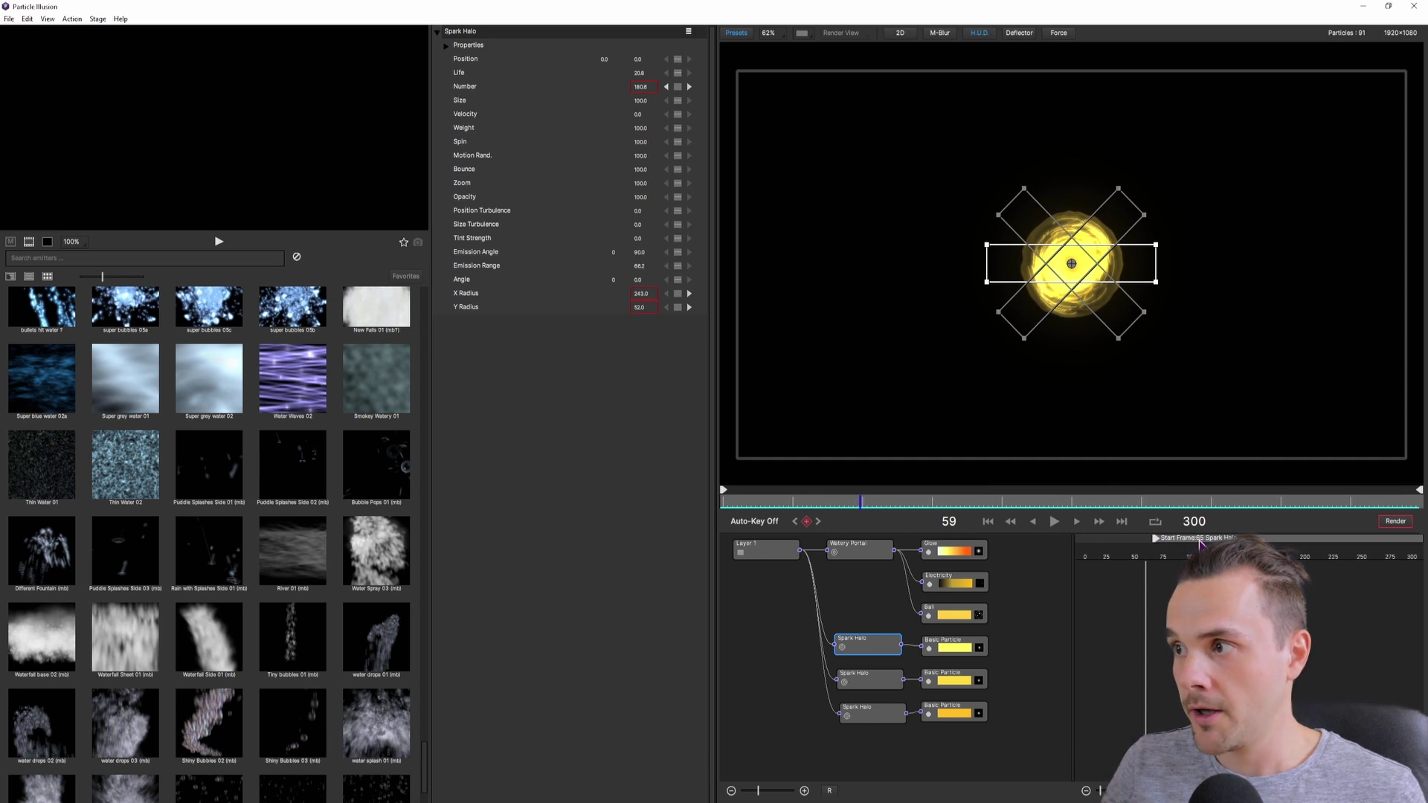
mouse_move(1157, 541)
mouse_down()
mouse_move(1093, 542)
mouse_move(1139, 540)
mouse_up()
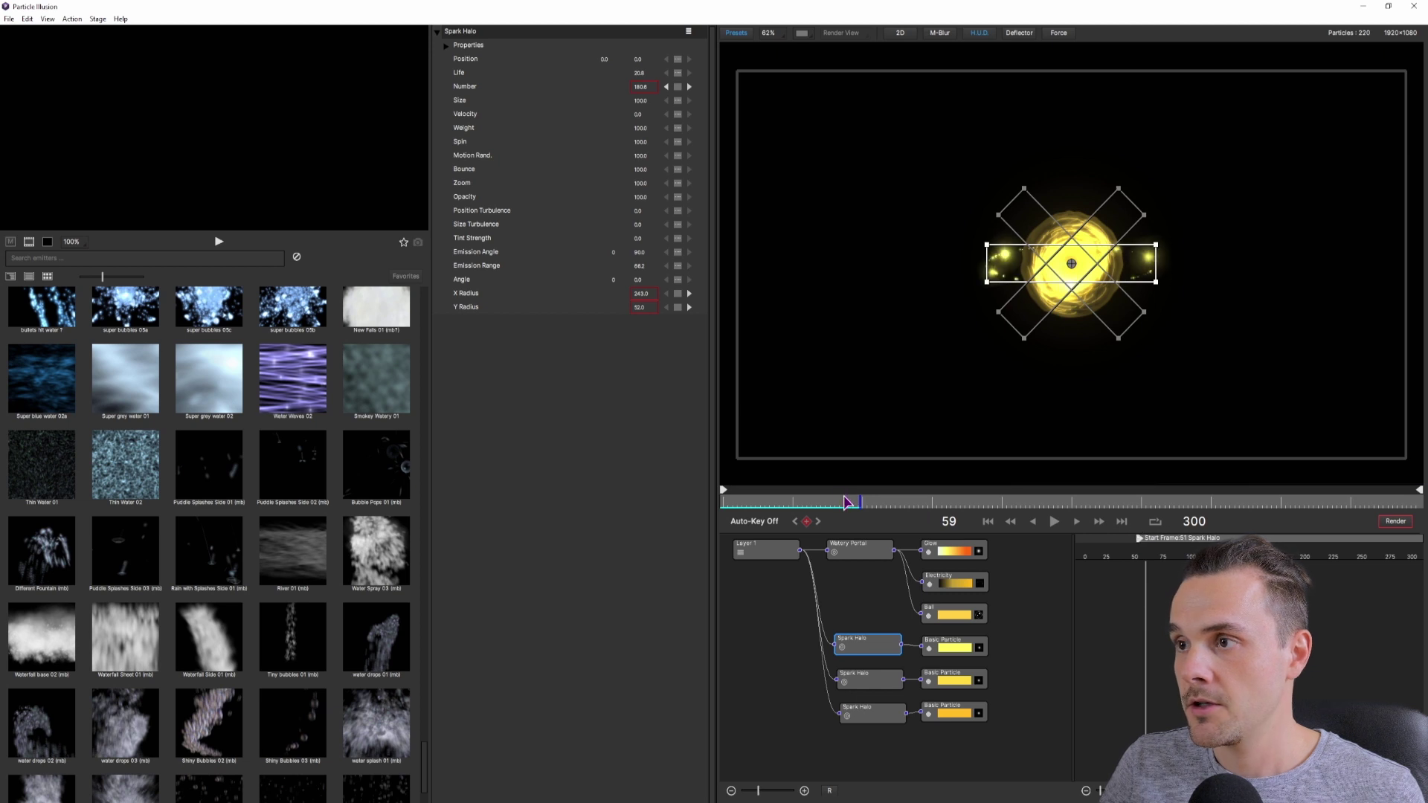
drag(855, 503, 813, 504)
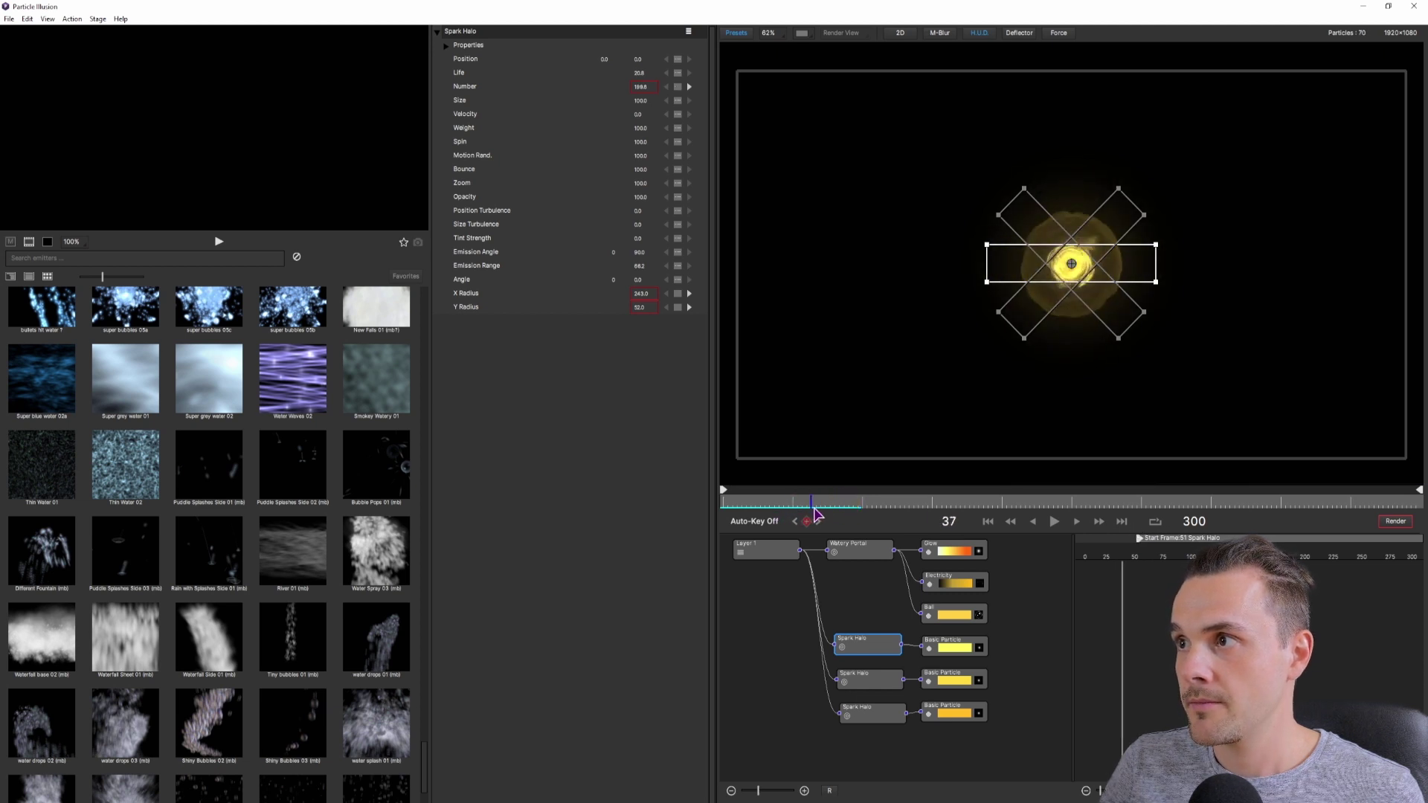
Review the render settings and Project Settings (duration 300), closing both without changes
click(1394, 522)
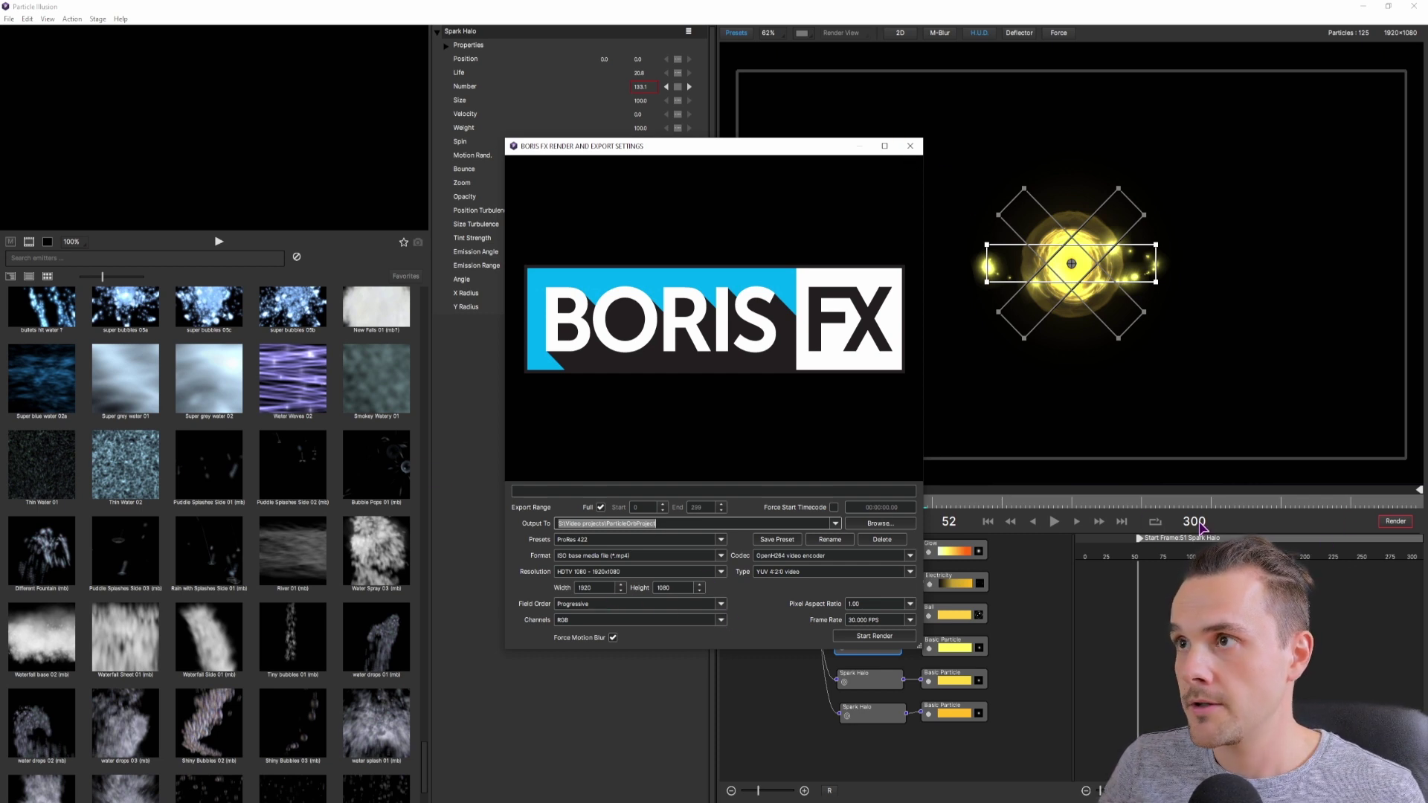
click(910, 145)
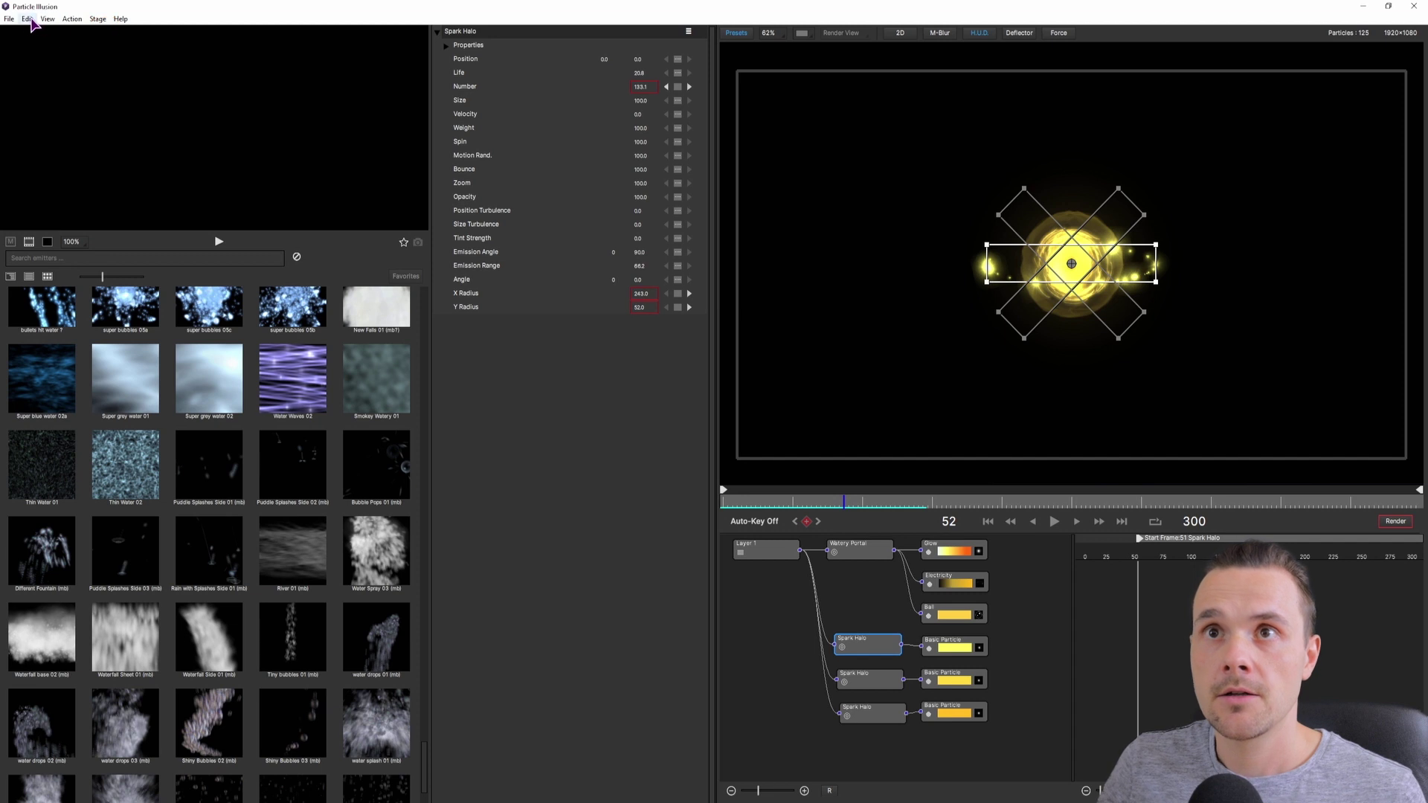
click(17, 19)
mouse_move(45, 20)
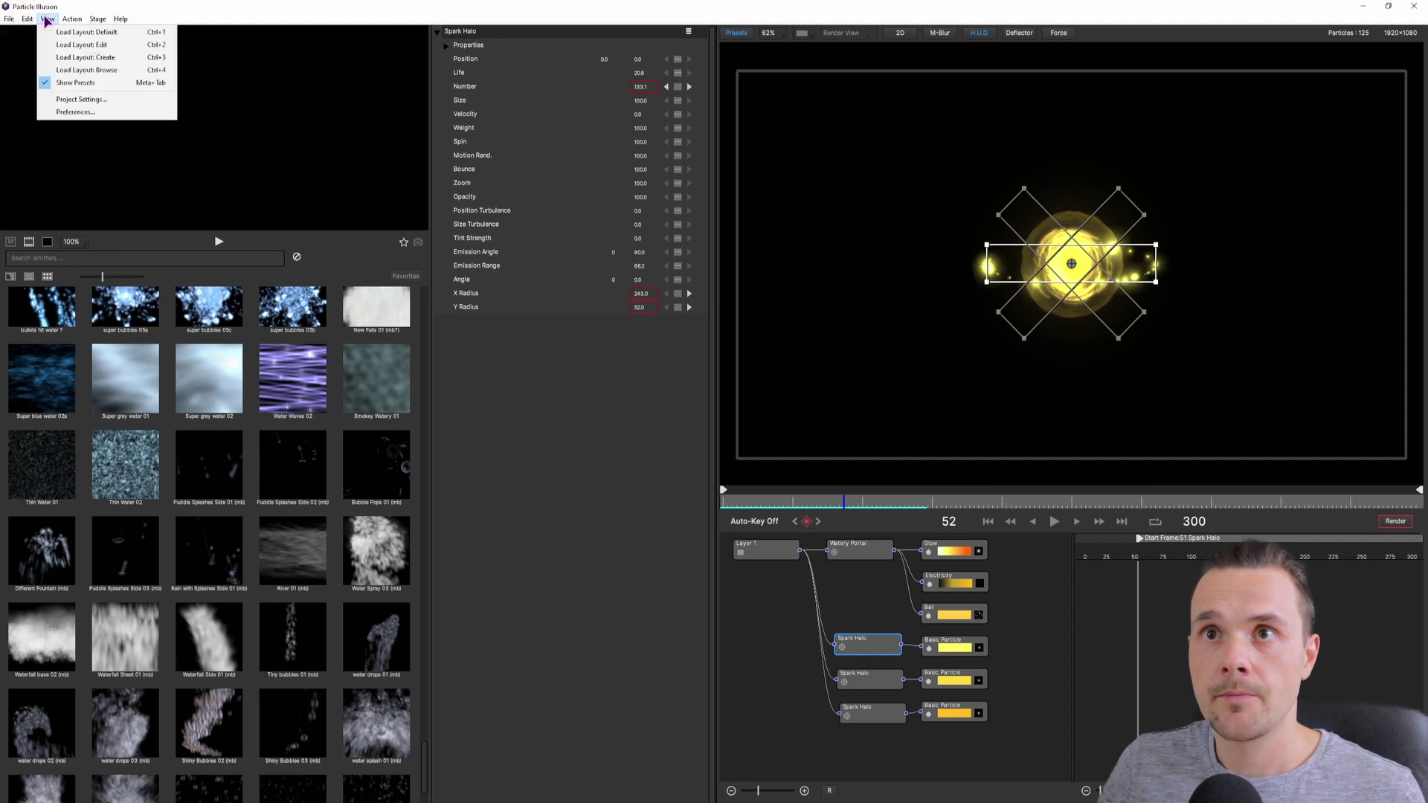
click(83, 100)
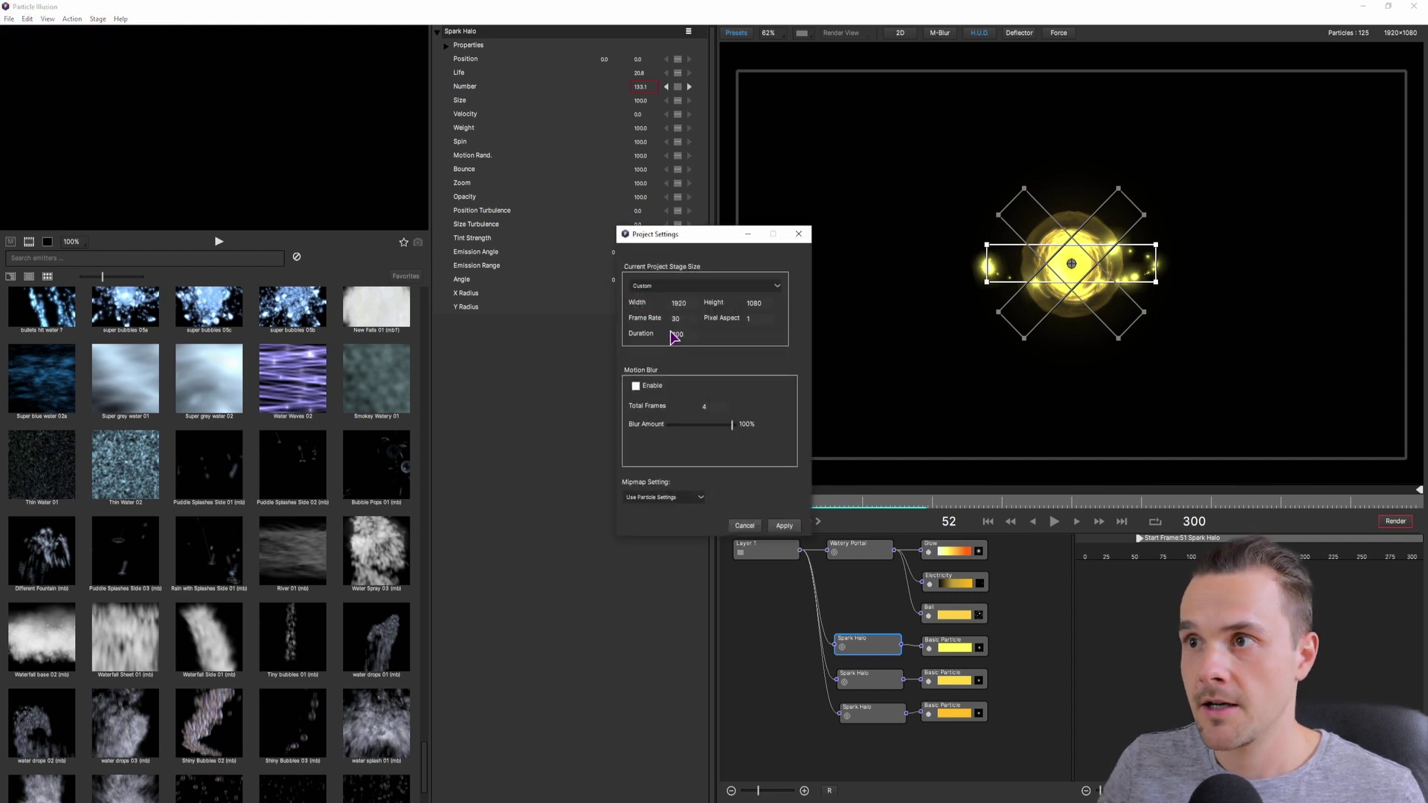
double_click(676, 333)
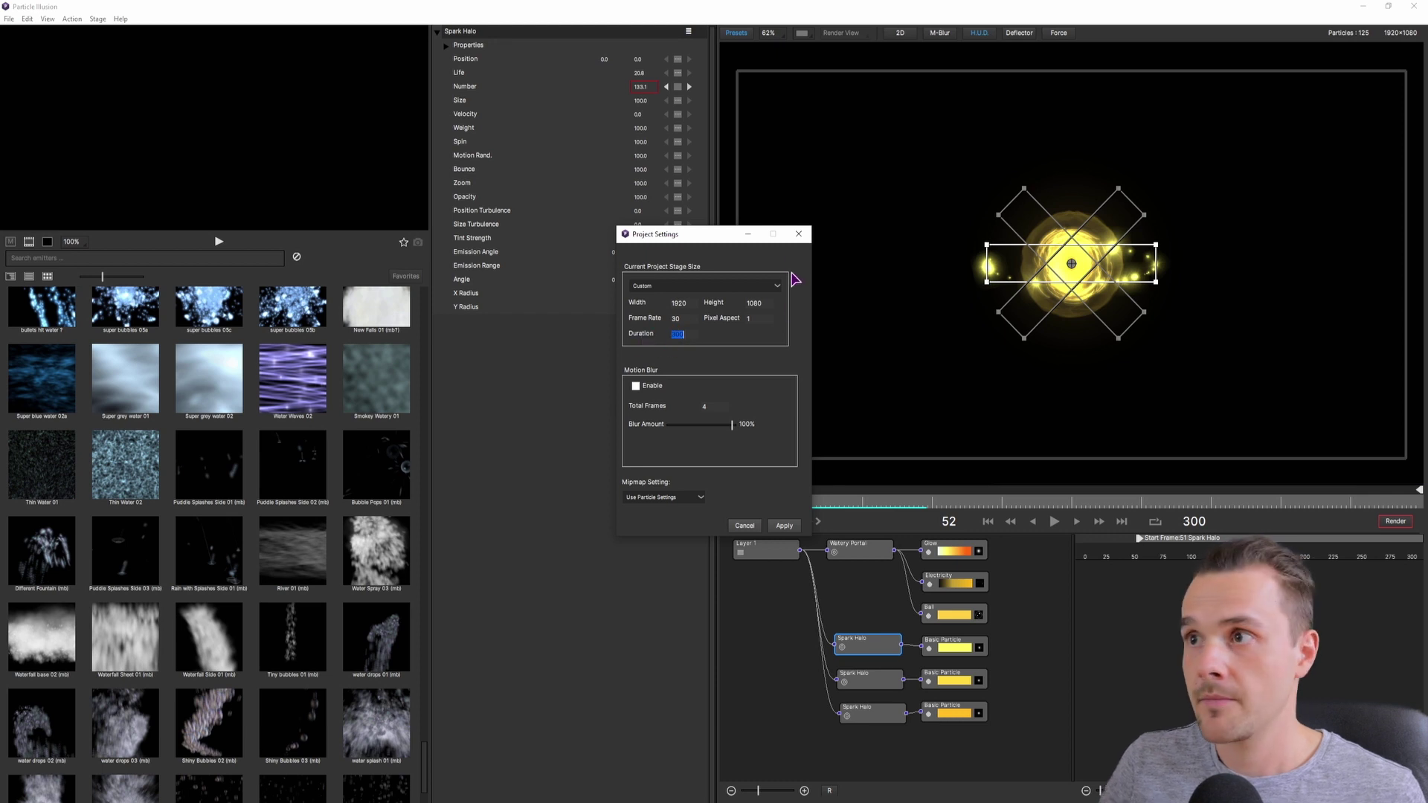
click(799, 234)
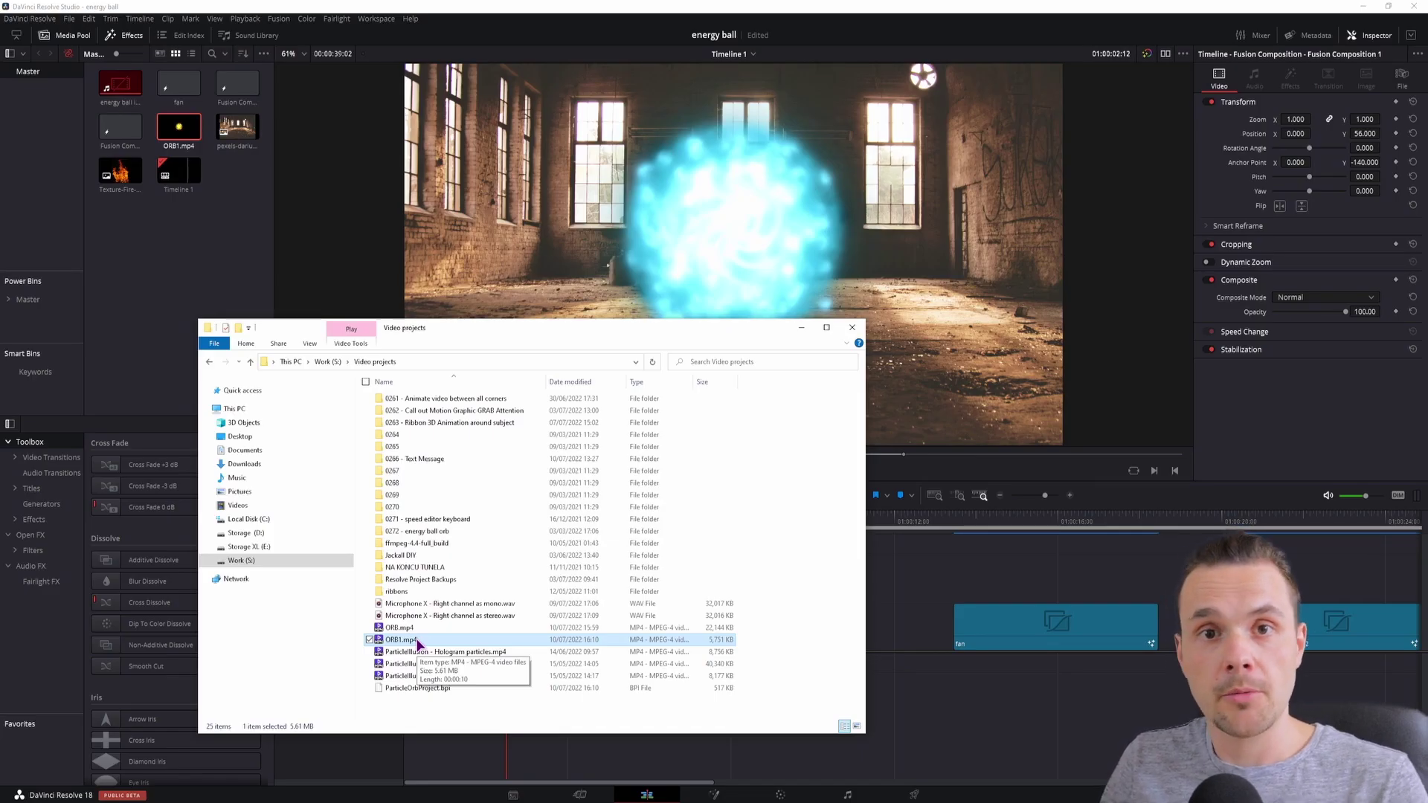
Import ORB1.mp4 and pexels-pat-whelen-5738708.mp4 into the Media Pool, placing the hand clip on V1
drag(410, 644, 181, 130)
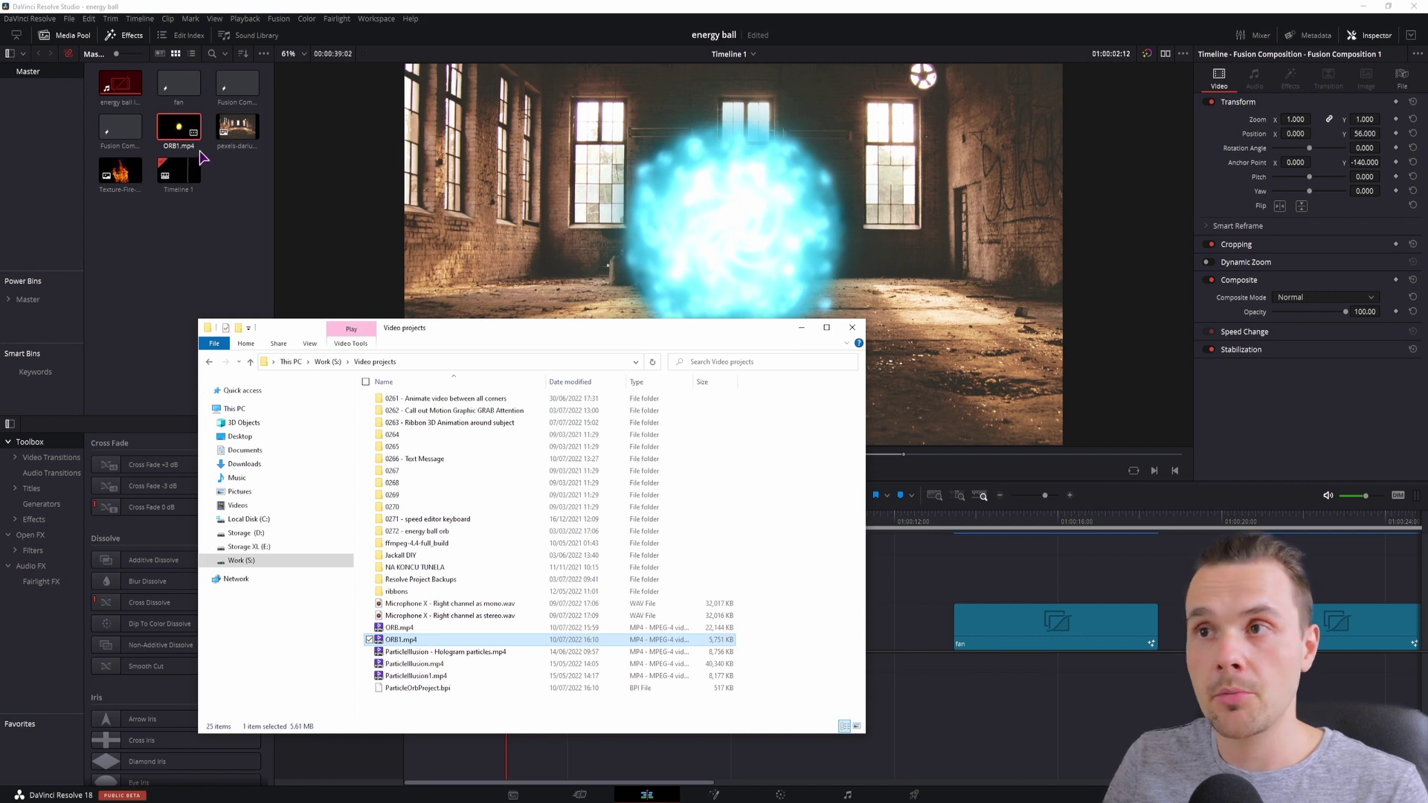
click(513, 245)
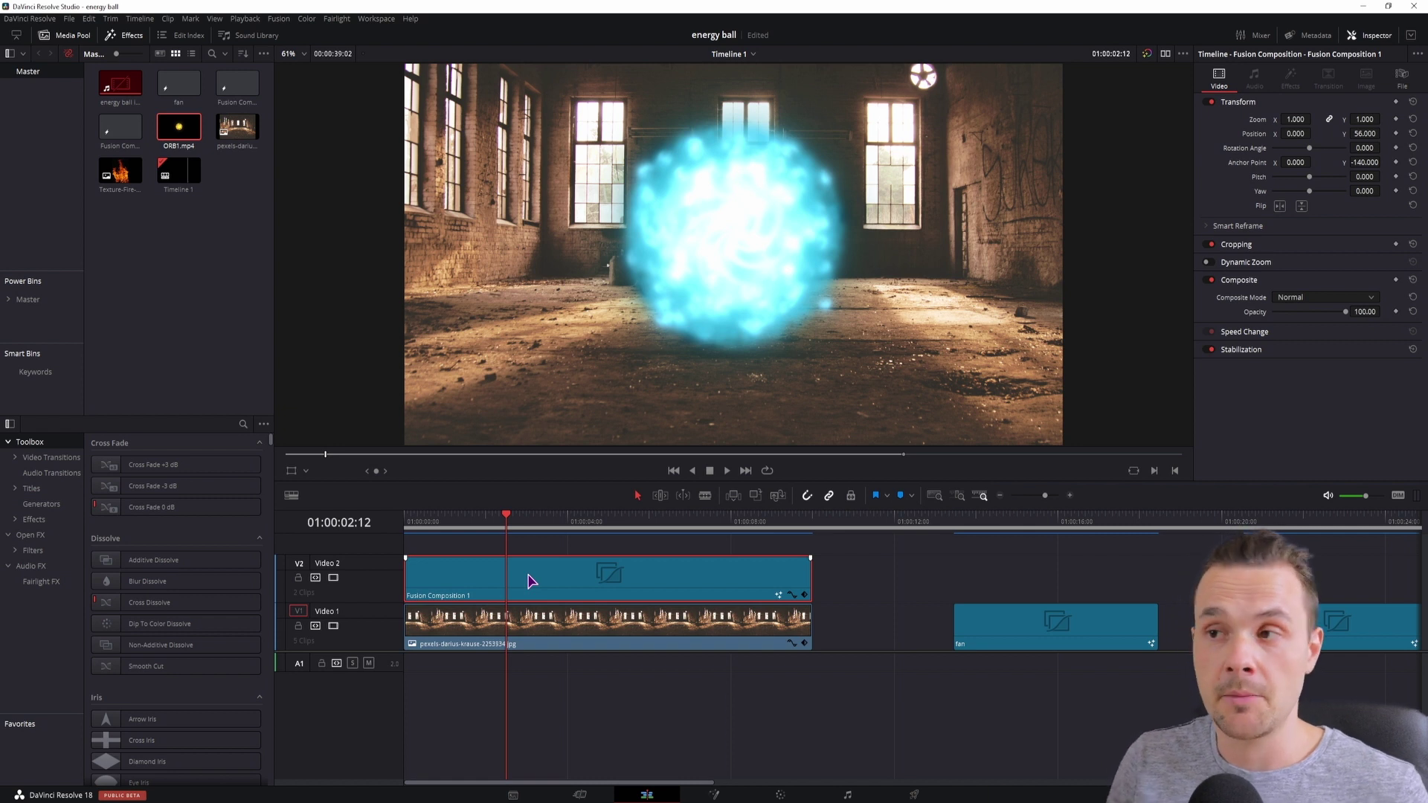
key(alt+Tab)
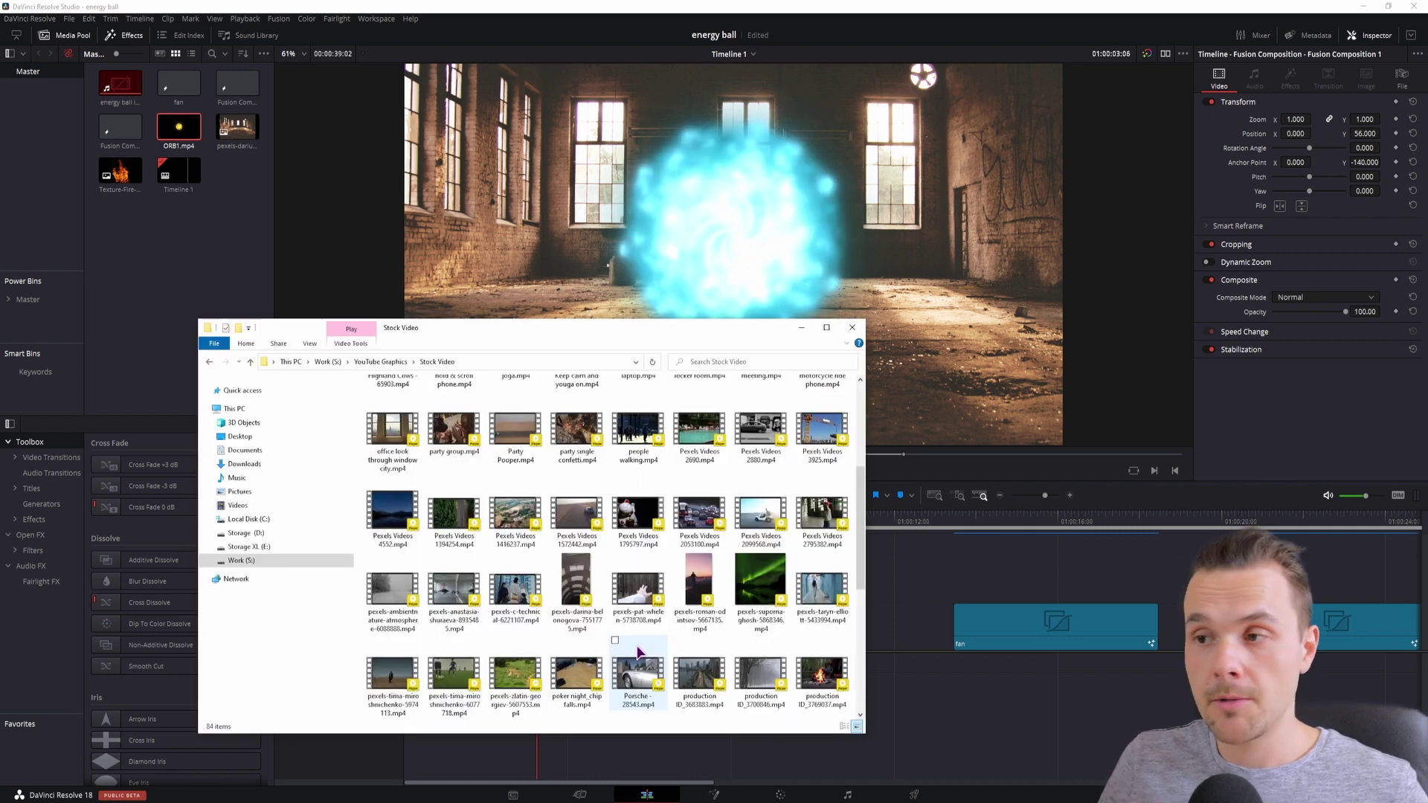
drag(637, 589, 176, 309)
click(149, 297)
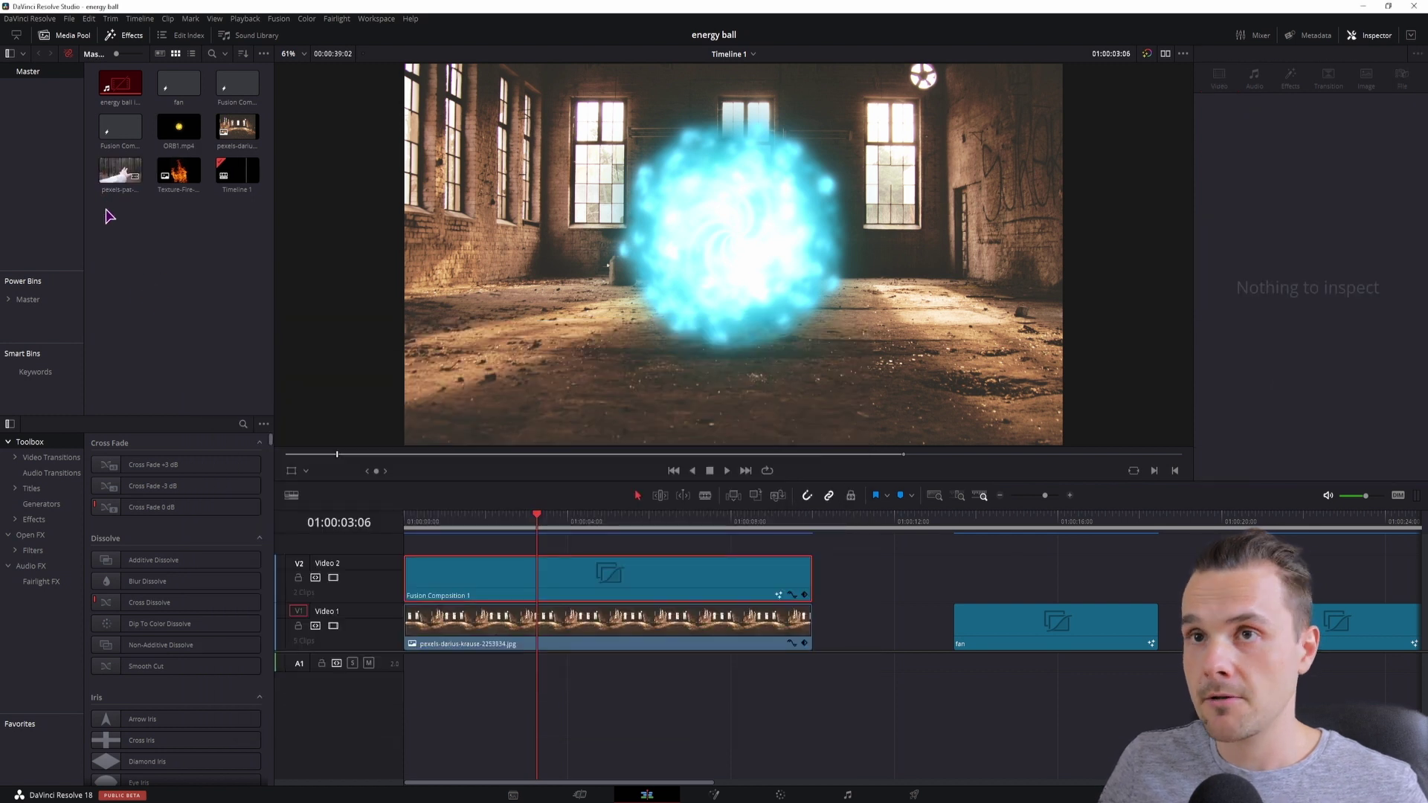
scroll(987, 568, right, 5)
drag(120, 173, 696, 647)
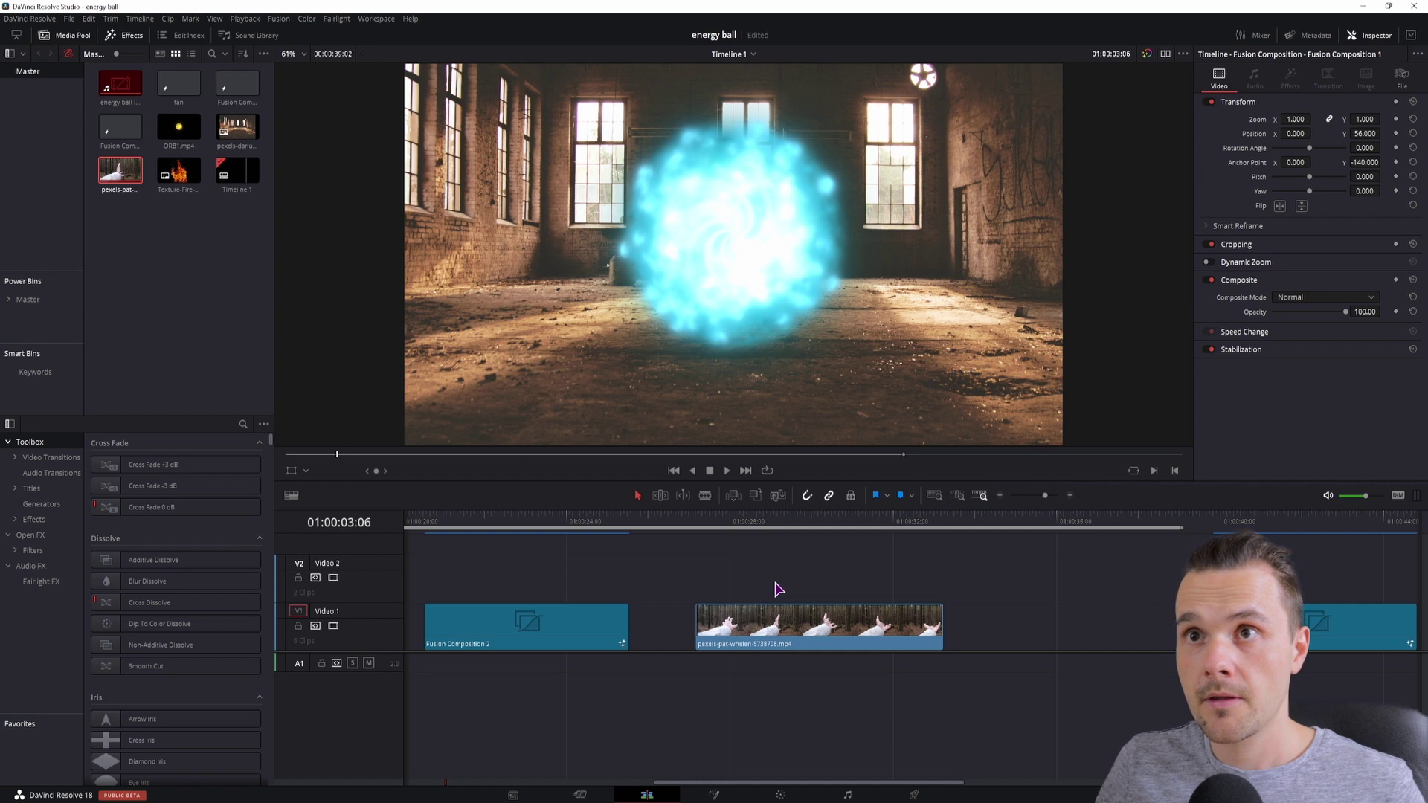
Place ORB1.mp4 on V2 above the hand clip and set its Composite Mode to Add
drag(179, 128, 704, 576)
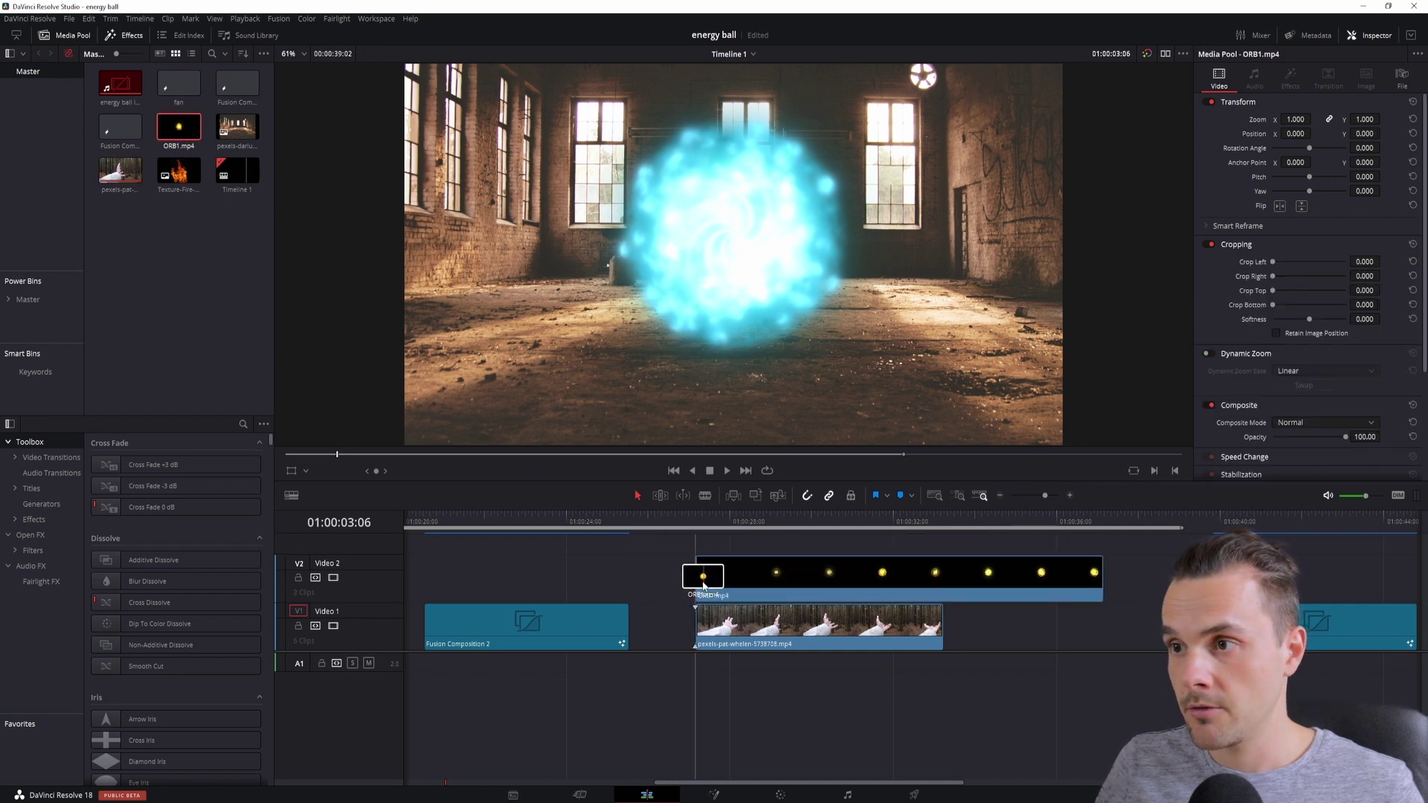
click(781, 569)
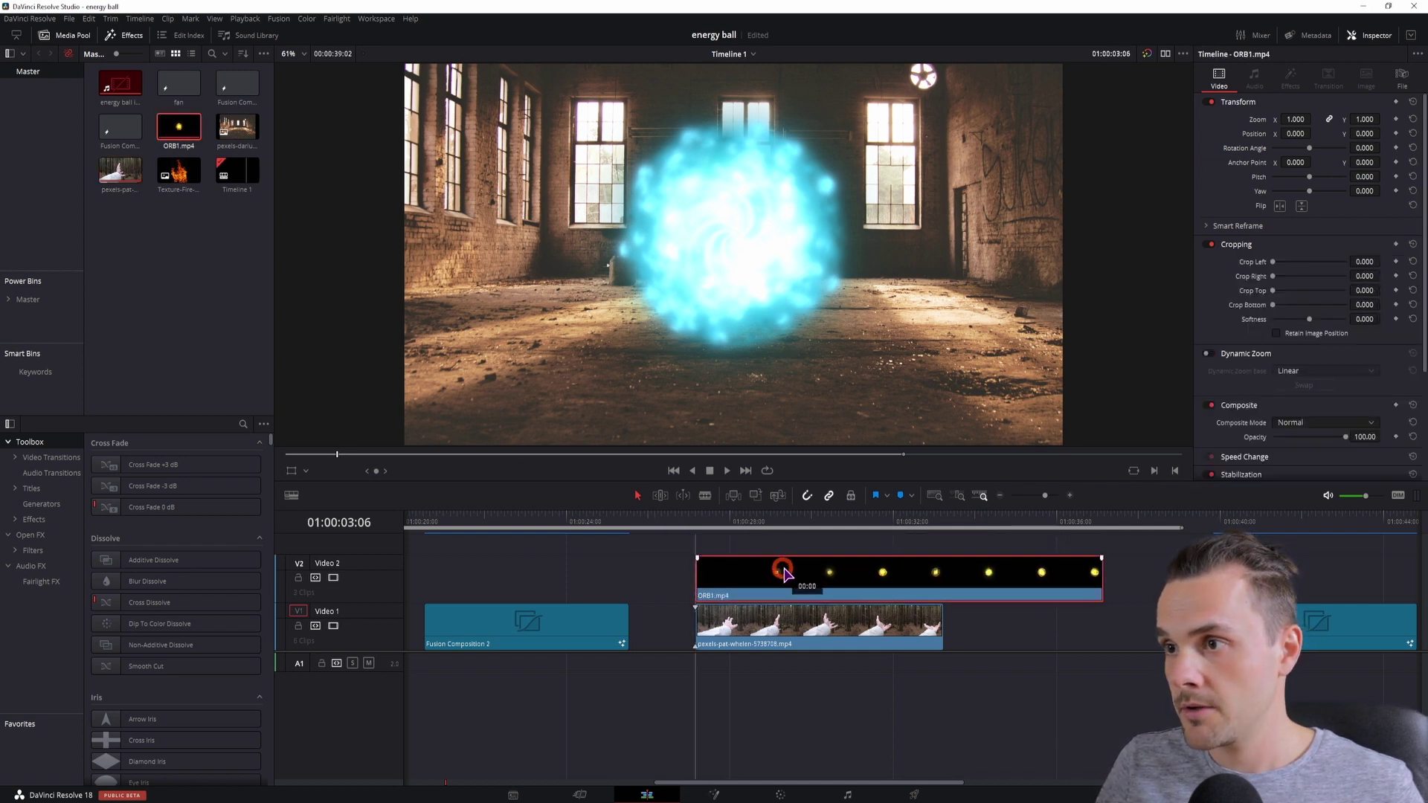
click(741, 514)
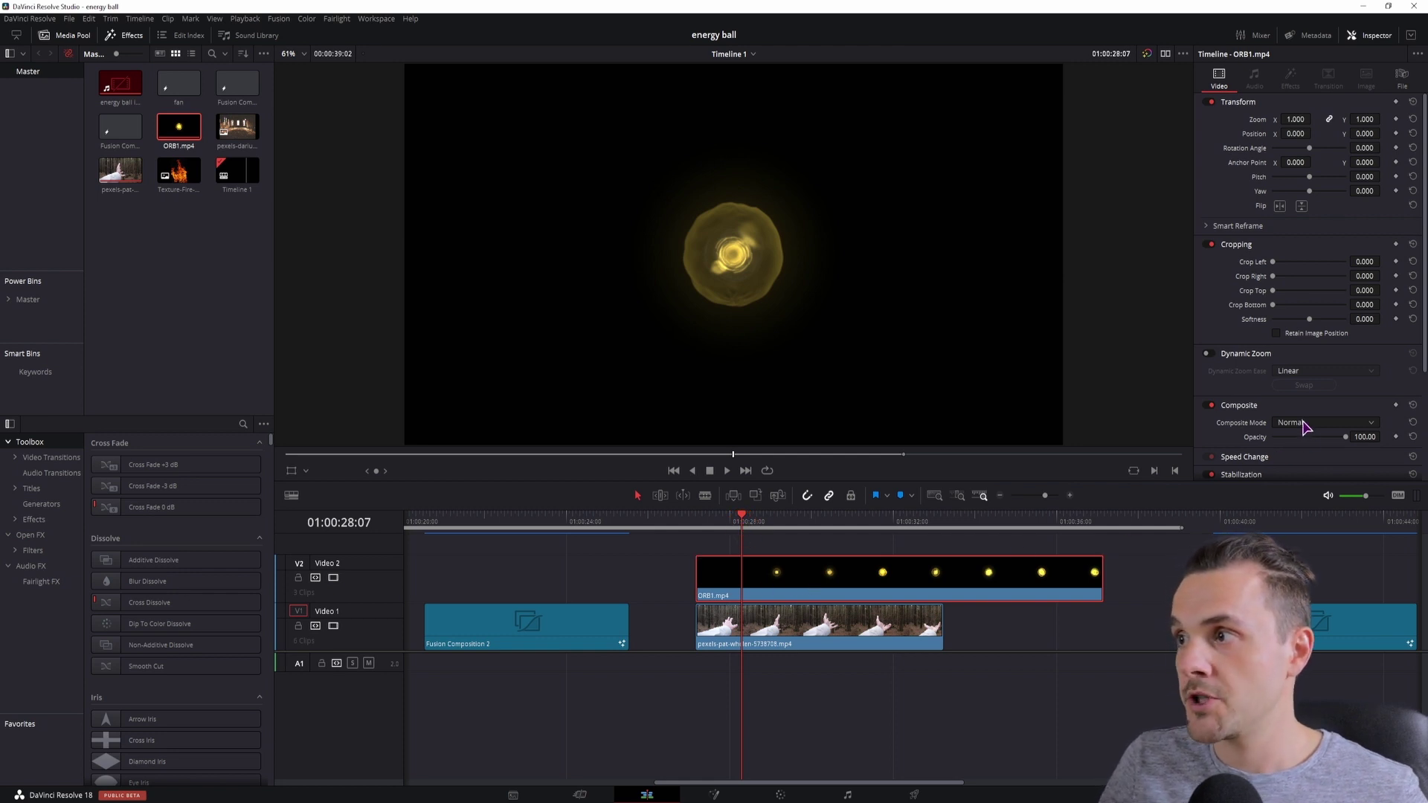
click(1305, 423)
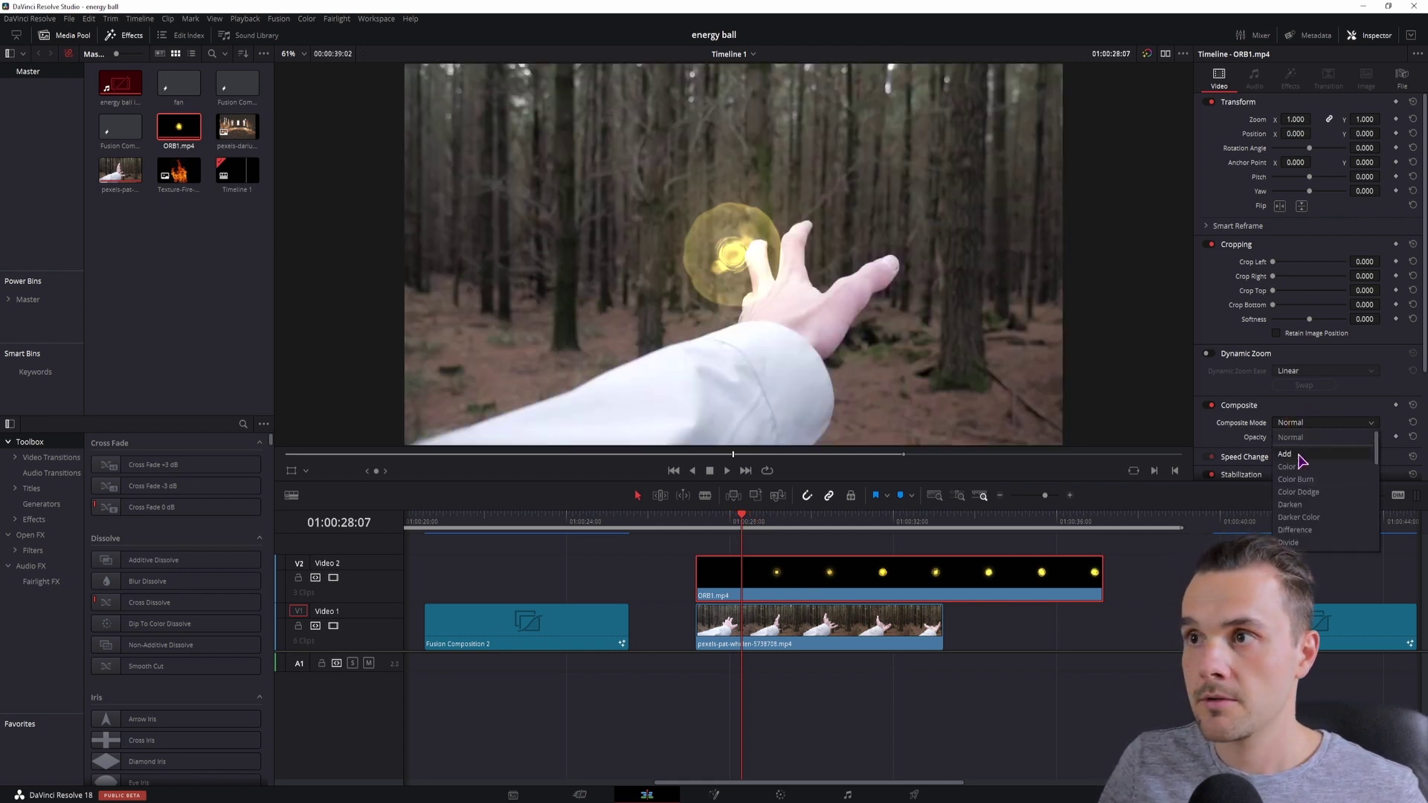
click(1284, 454)
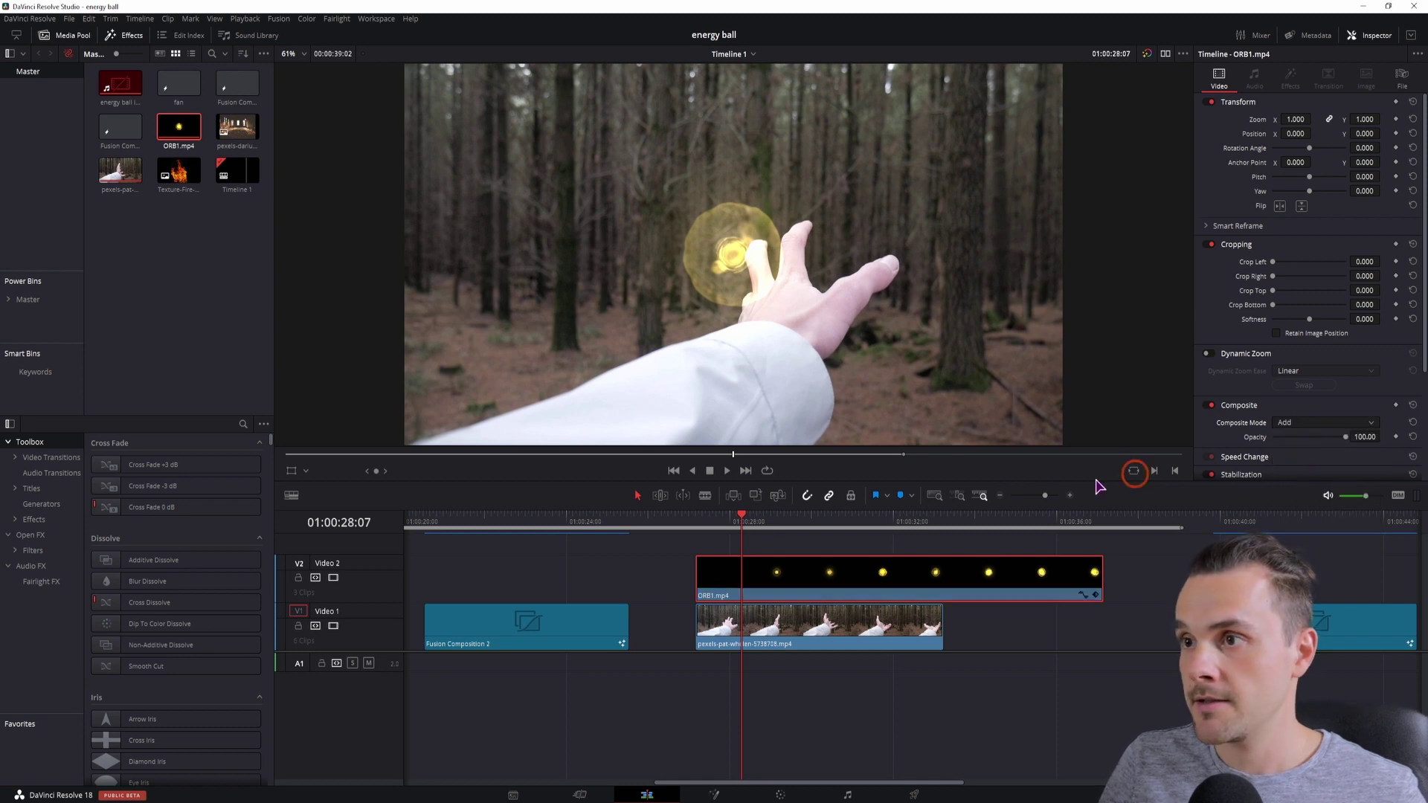
drag(717, 522, 865, 524)
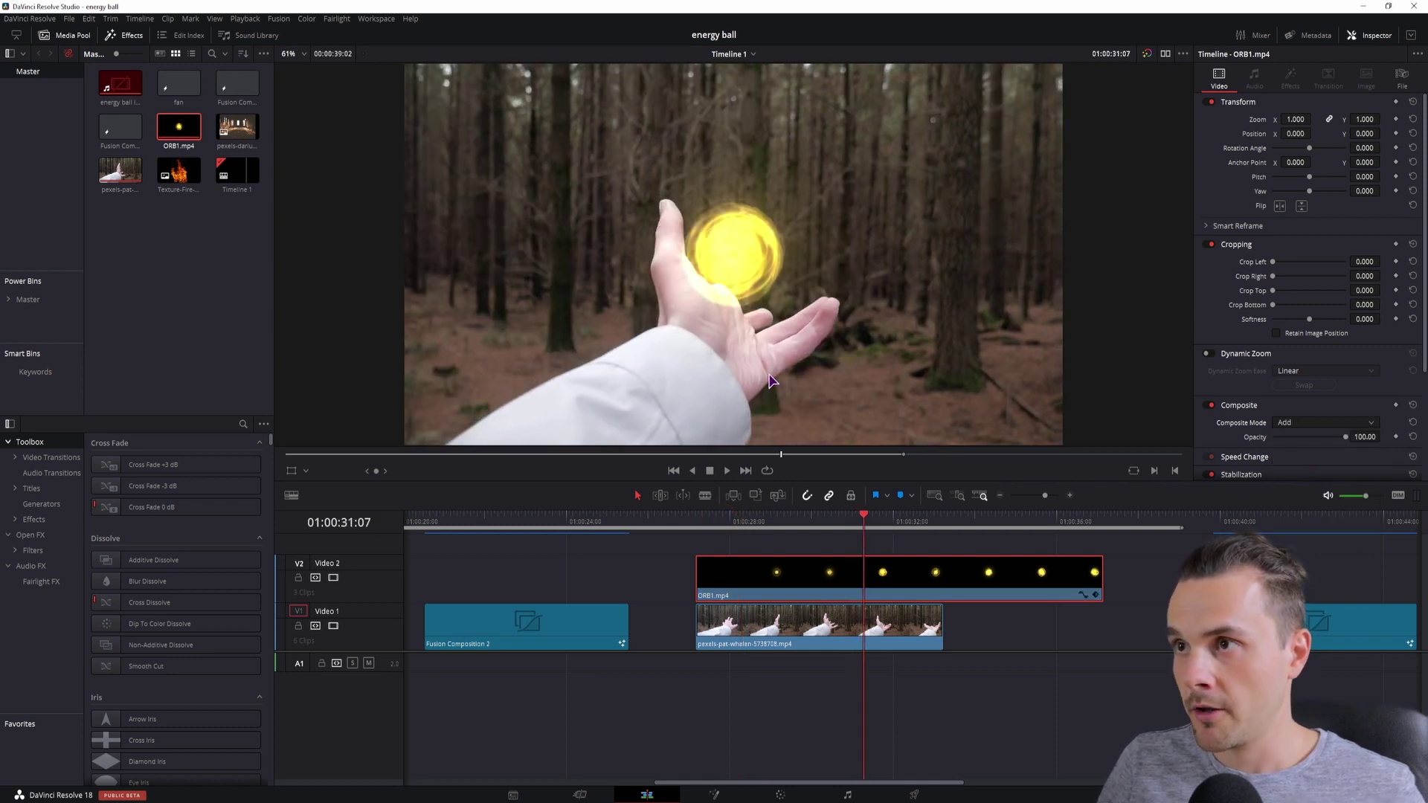
Shift ORB1 later and set its first position keyframe where the orb appears
drag(807, 571, 874, 580)
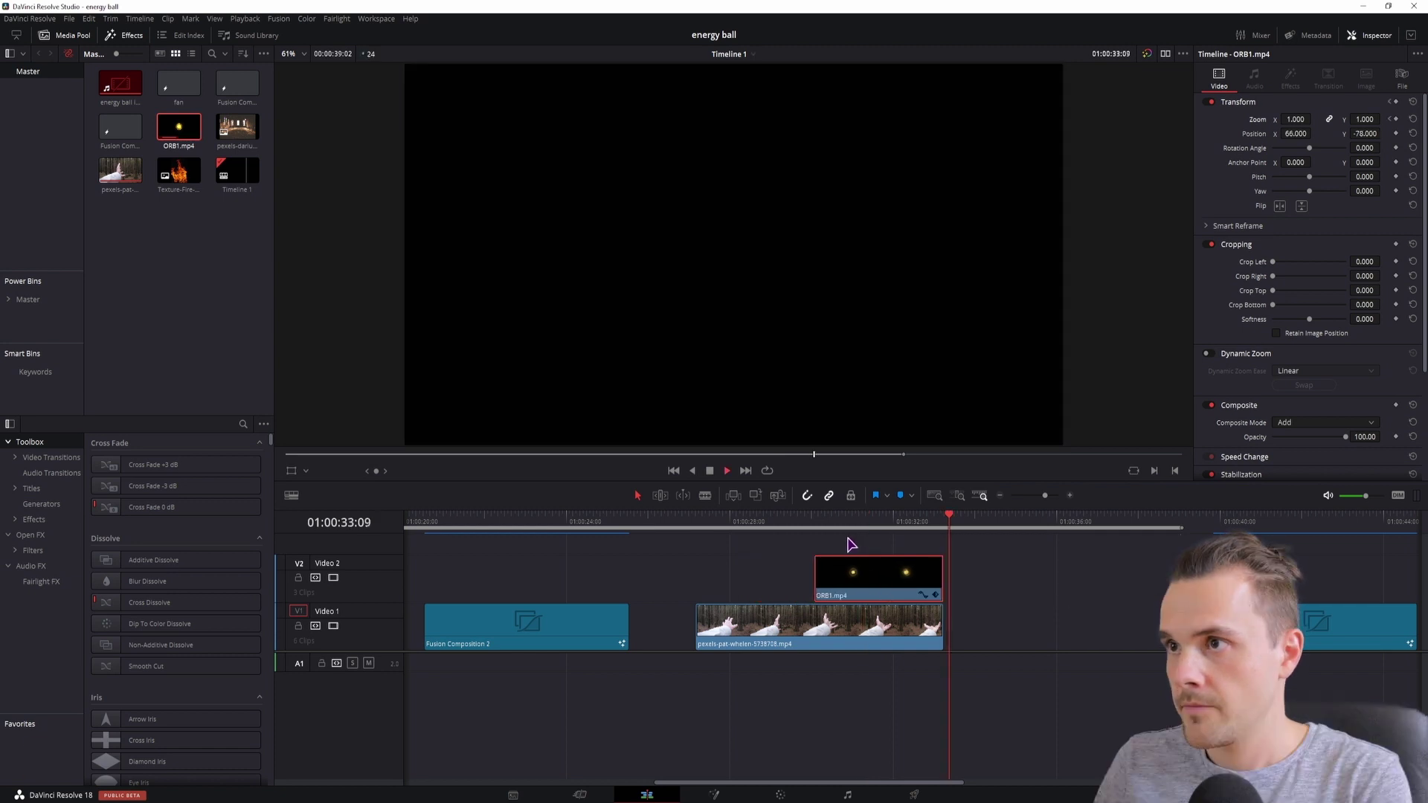
click(816, 524)
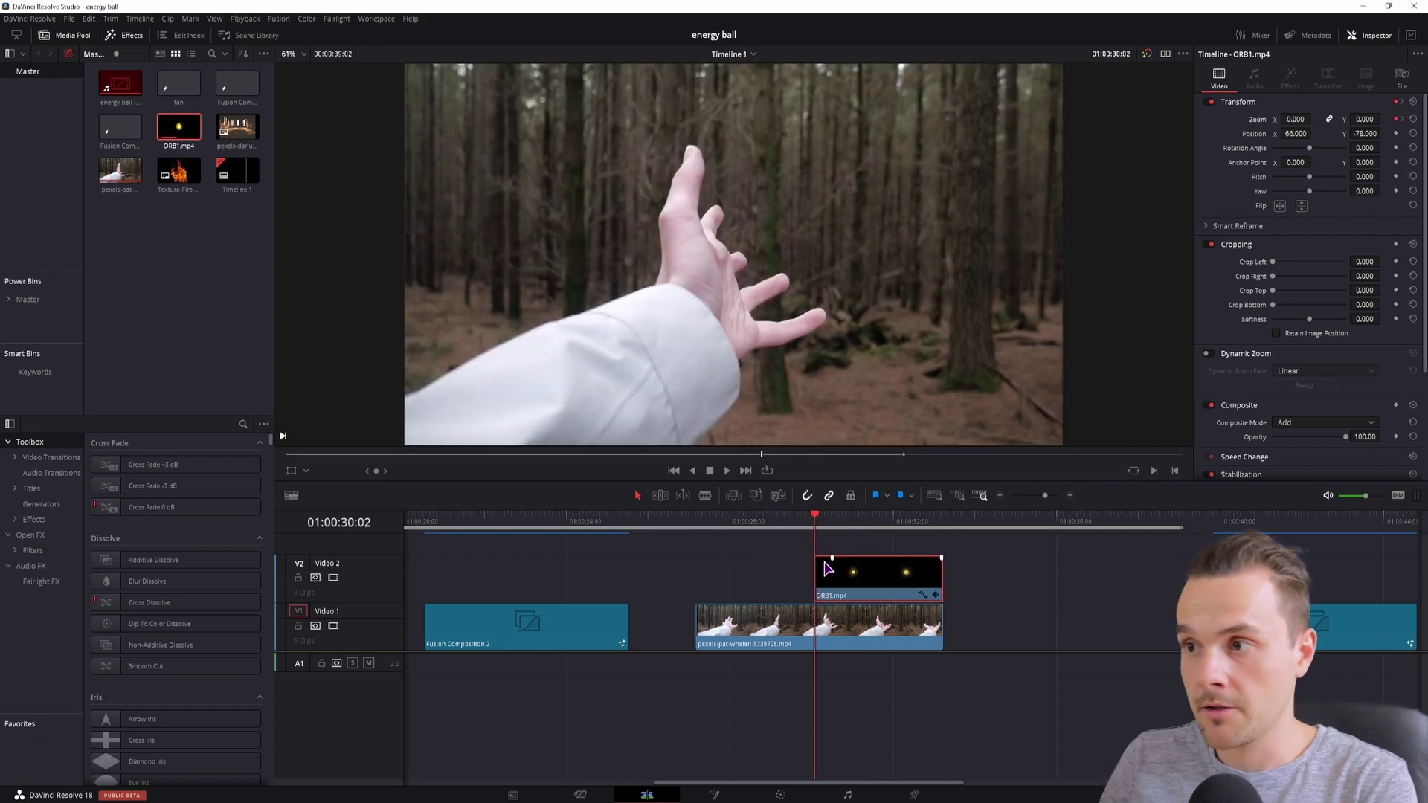
click(849, 518)
drag(849, 518, 858, 518)
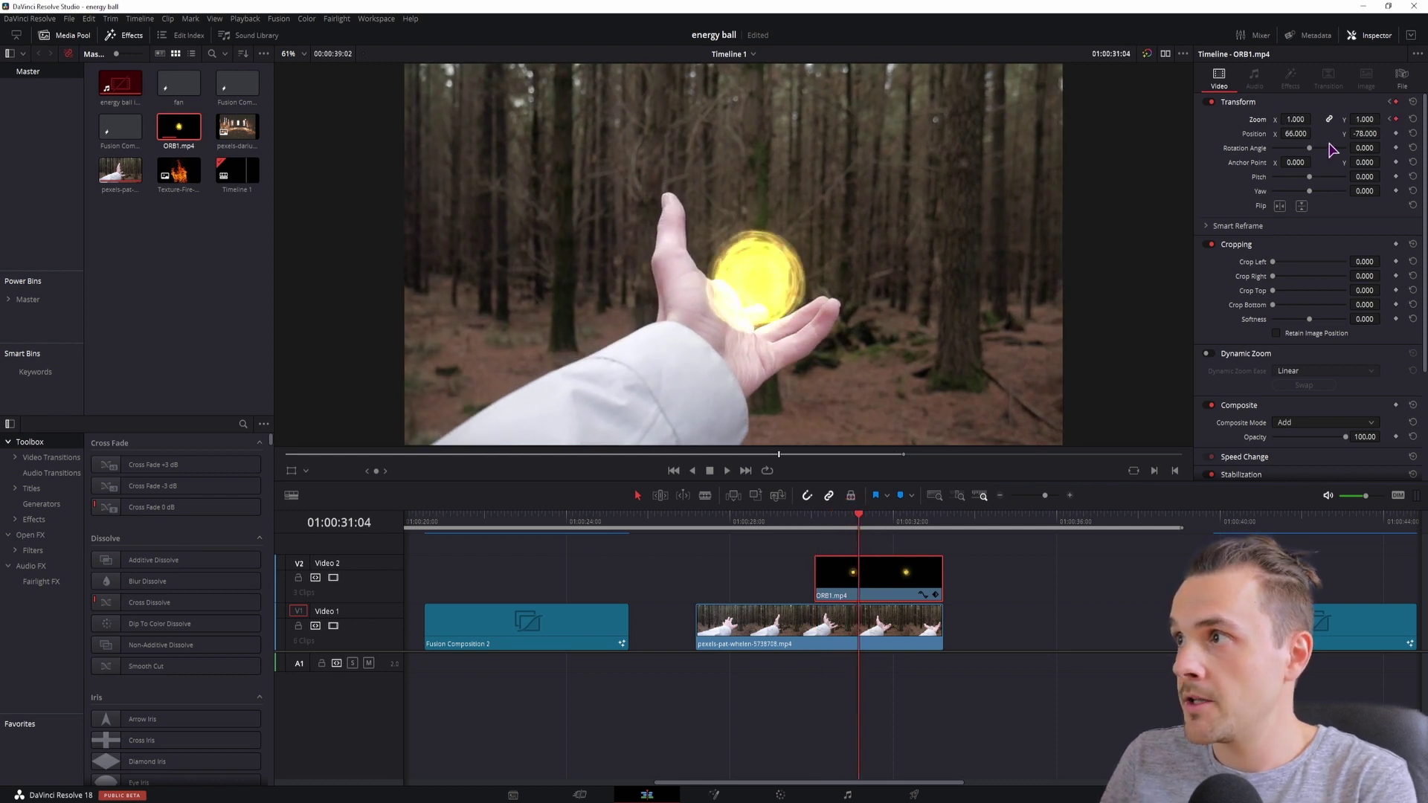
click(1395, 133)
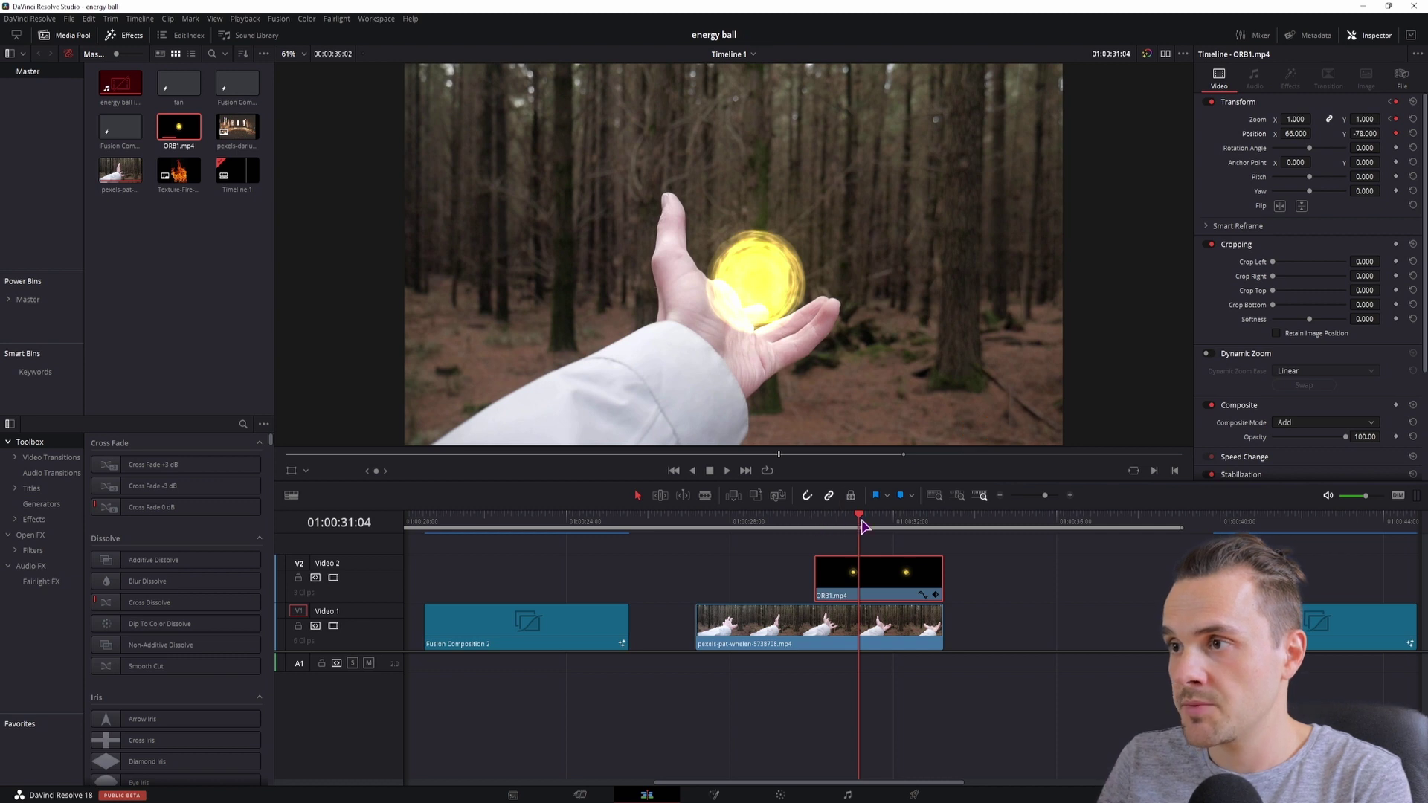
Keyframe the orb's Position X/Y at later frames so it tracks the hand
drag(863, 526, 887, 526)
drag(1295, 134, 1339, 134)
drag(889, 521, 902, 522)
drag(1295, 134, 1348, 134)
drag(899, 517, 920, 525)
drag(1296, 134, 1279, 148)
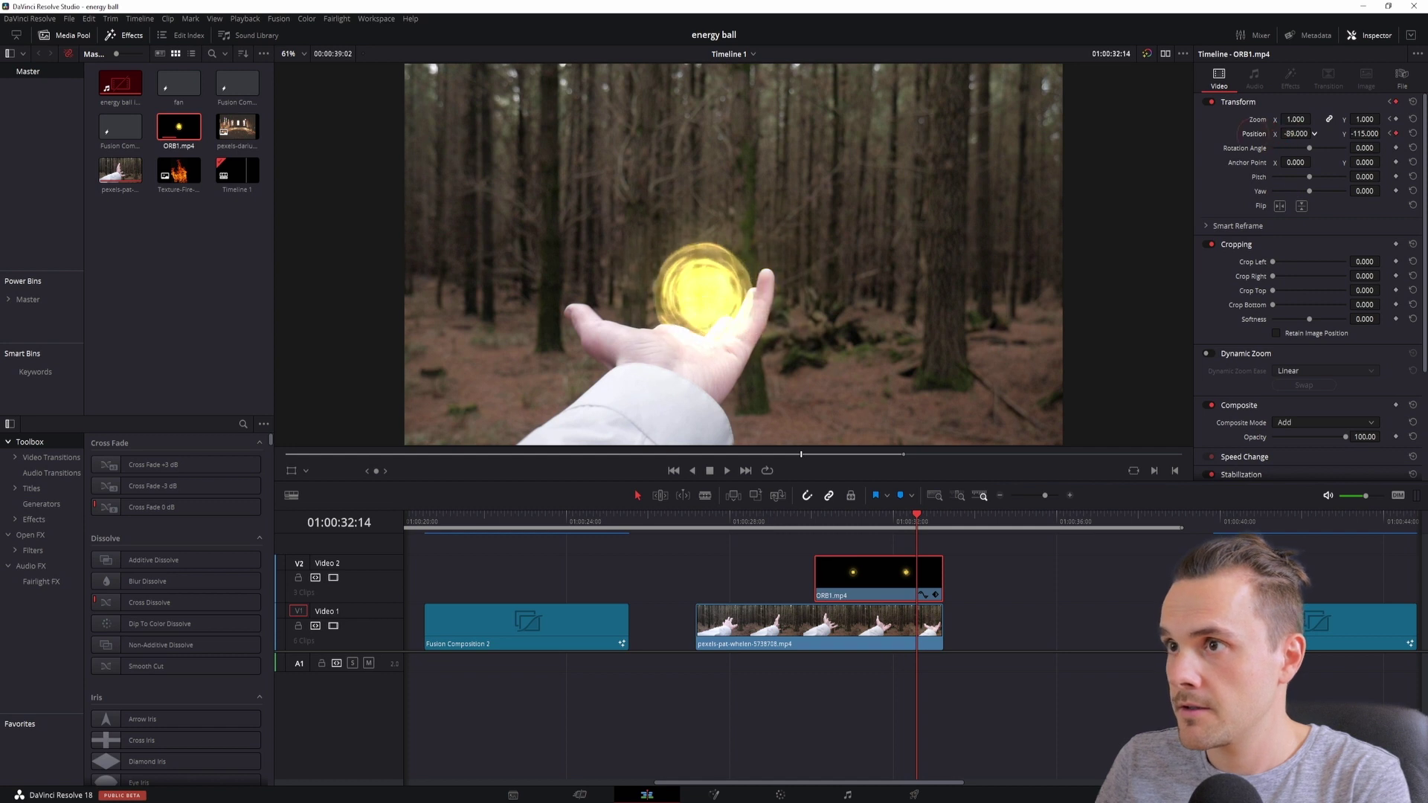
Step frame by frame from around 01:00:30:00 and set a Zoom keyframe
key(Down)
click(815, 521)
key(Right)
key(Right)
key(Right)
key(Right)
key(Right)
key(Right)
key(Right)
key(Right)
key(Right)
key(Right)
key(Right)
key(Right)
key(Right)
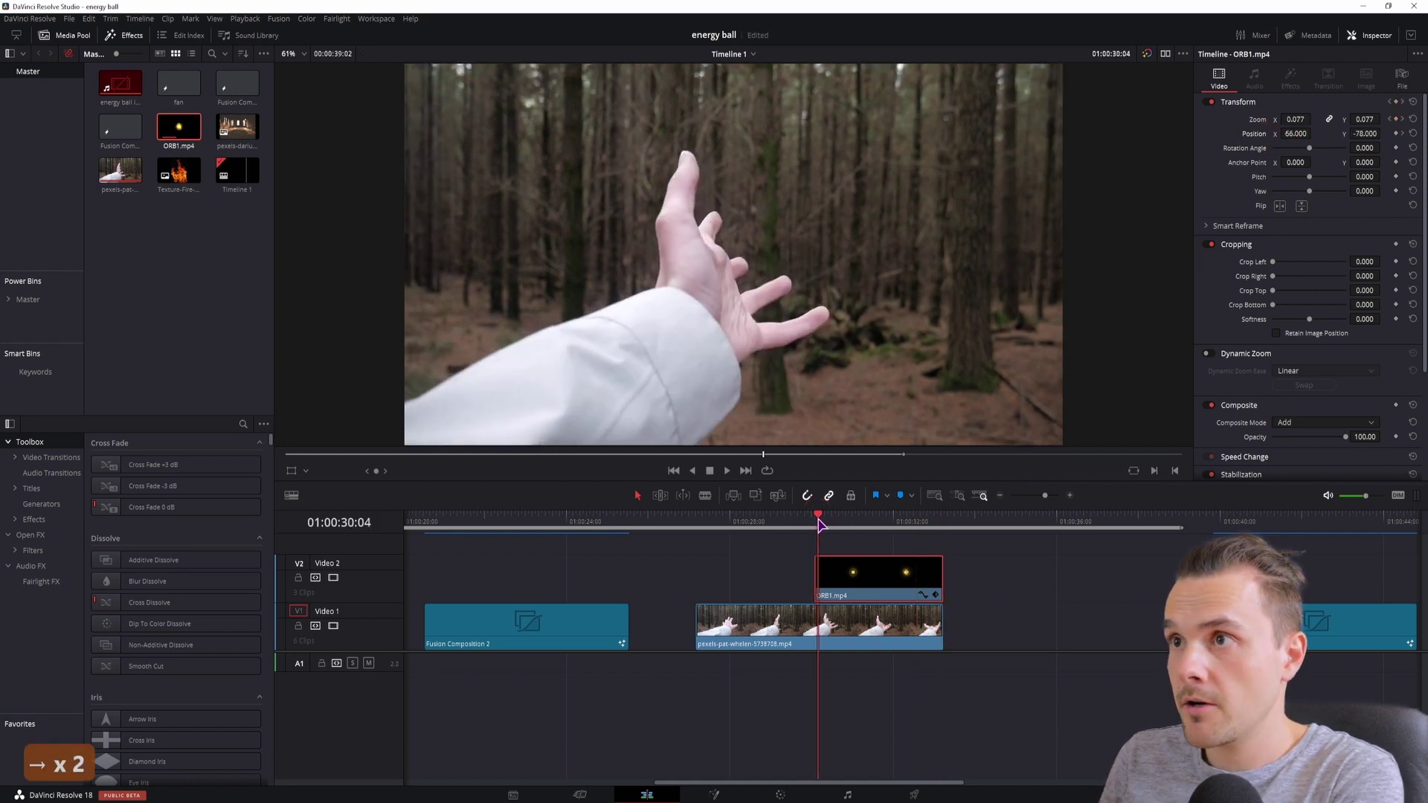
key(Right)
key(Right)
key(Right)
key(Right)
key(Right)
key(Right)
key(Right)
key(Right)
key(Right)
key(Right)
key(Right)
key(Right)
key(Right)
key(Right)
key(Right)
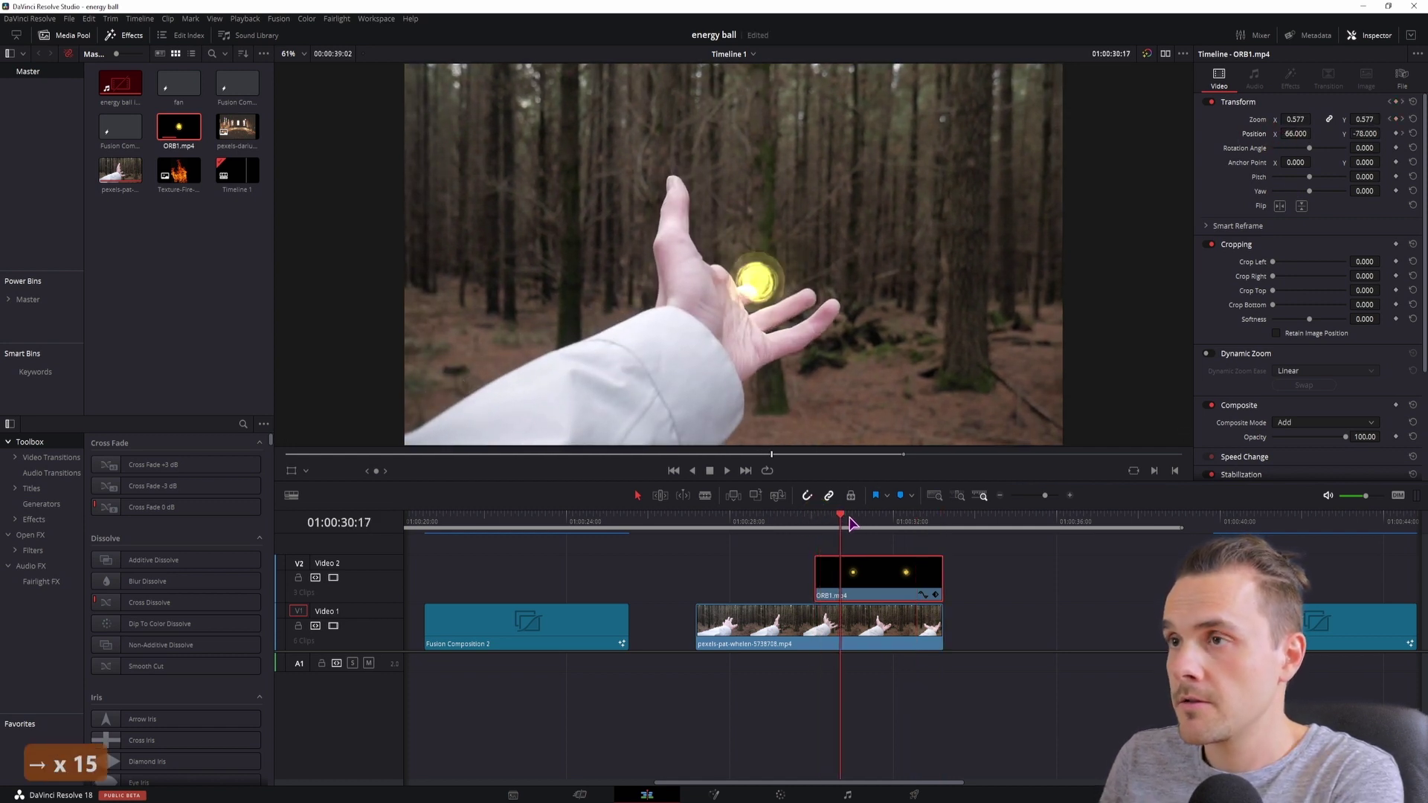
key(Right)
key(Right)
key(Right)
key(Right)
key(Right)
key(Right)
key(Right)
key(Right)
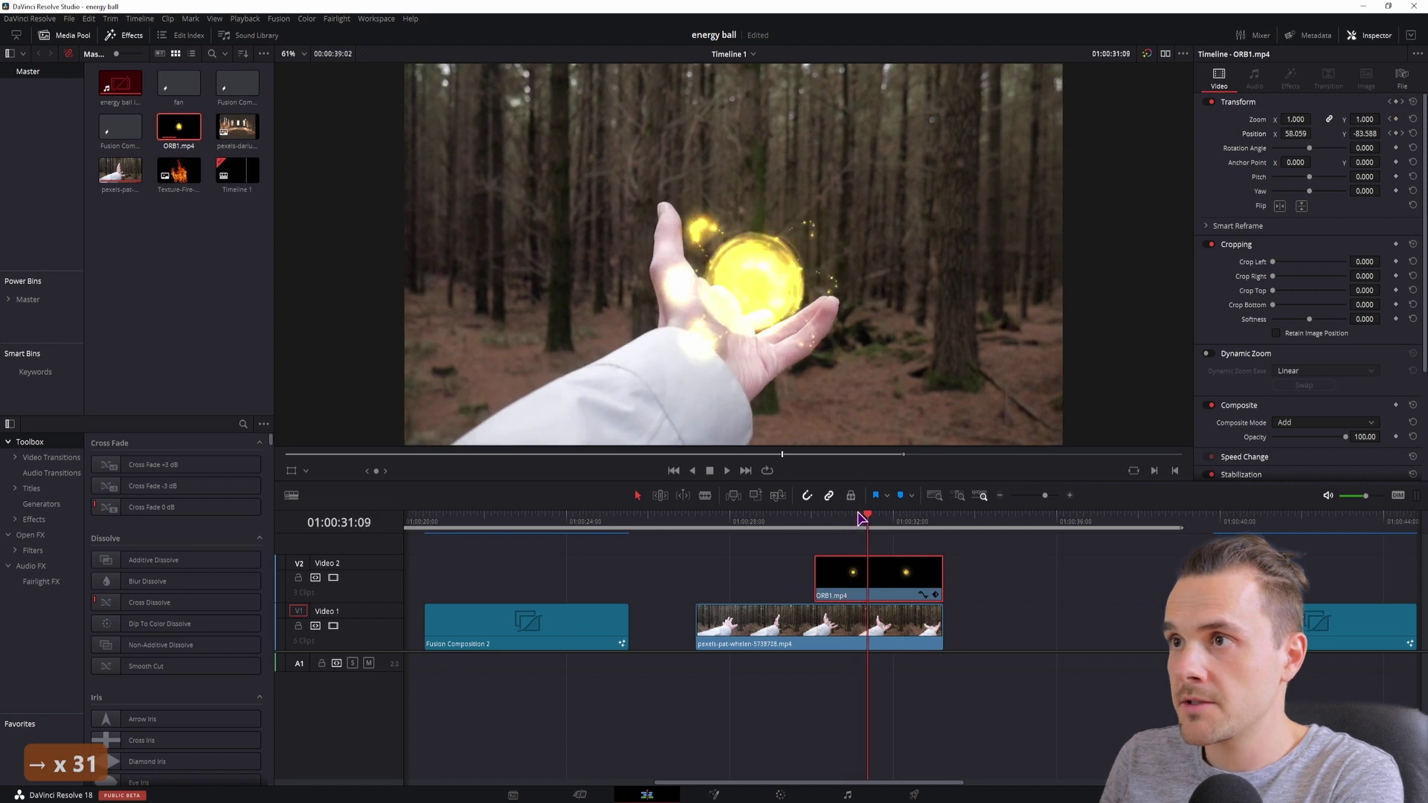
key(Right)
key(Right)
key(Right)
key(Right)
key(Right)
key(Right)
key(Right)
key(Right)
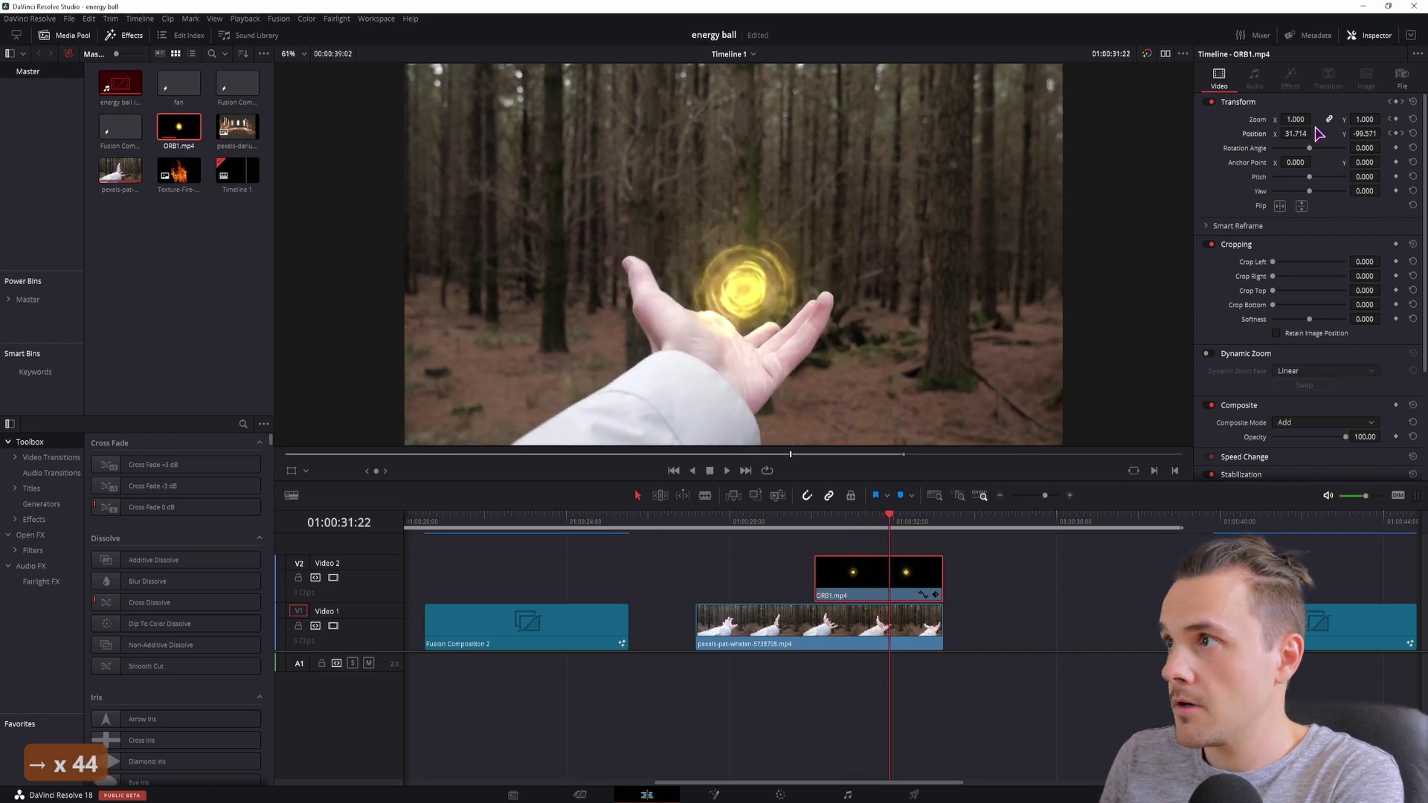
click(1393, 119)
Enlarge the orb to zoom 1.240 a few frames later and play back the animation
key(Right)
key(Right)
key(Right)
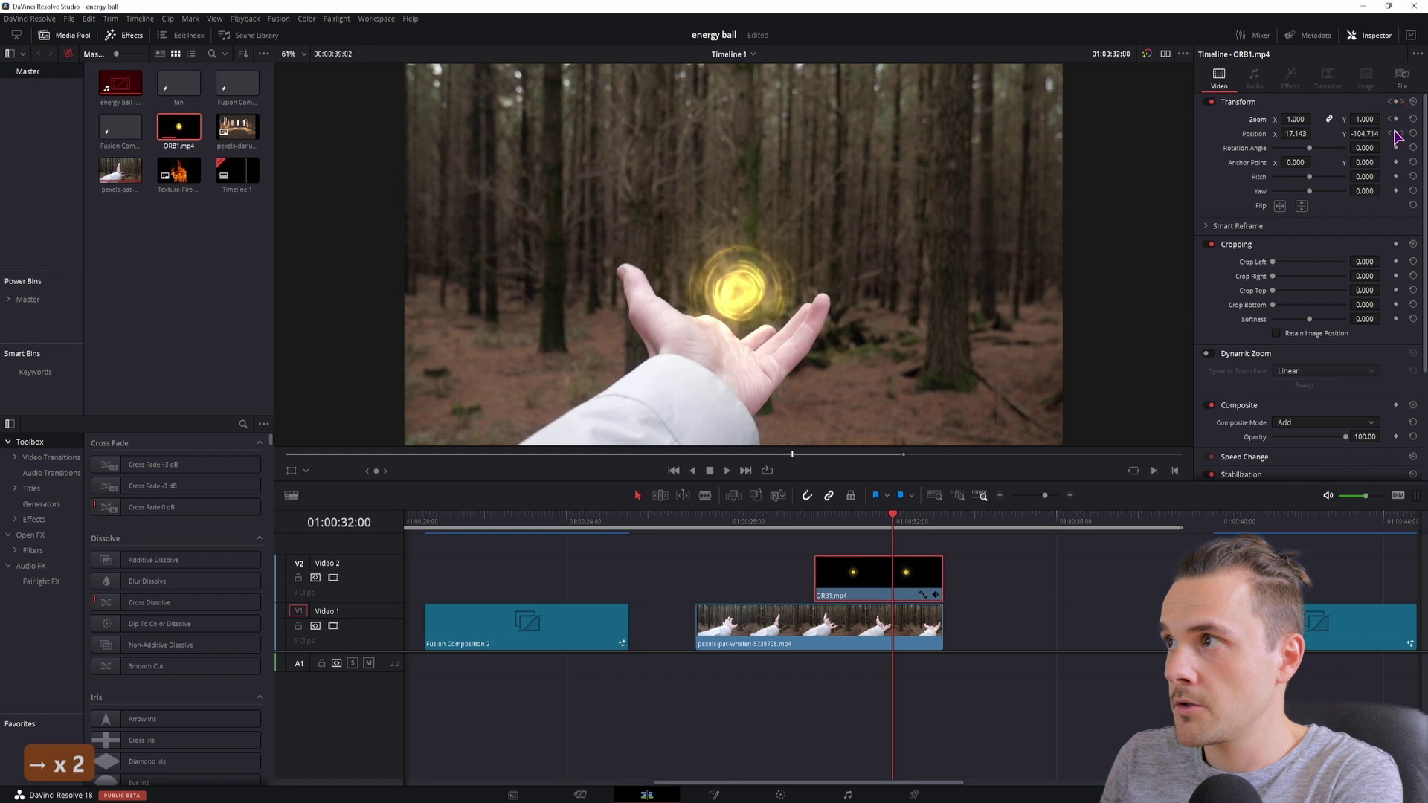
key(Right)
key(Right)
key(Right)
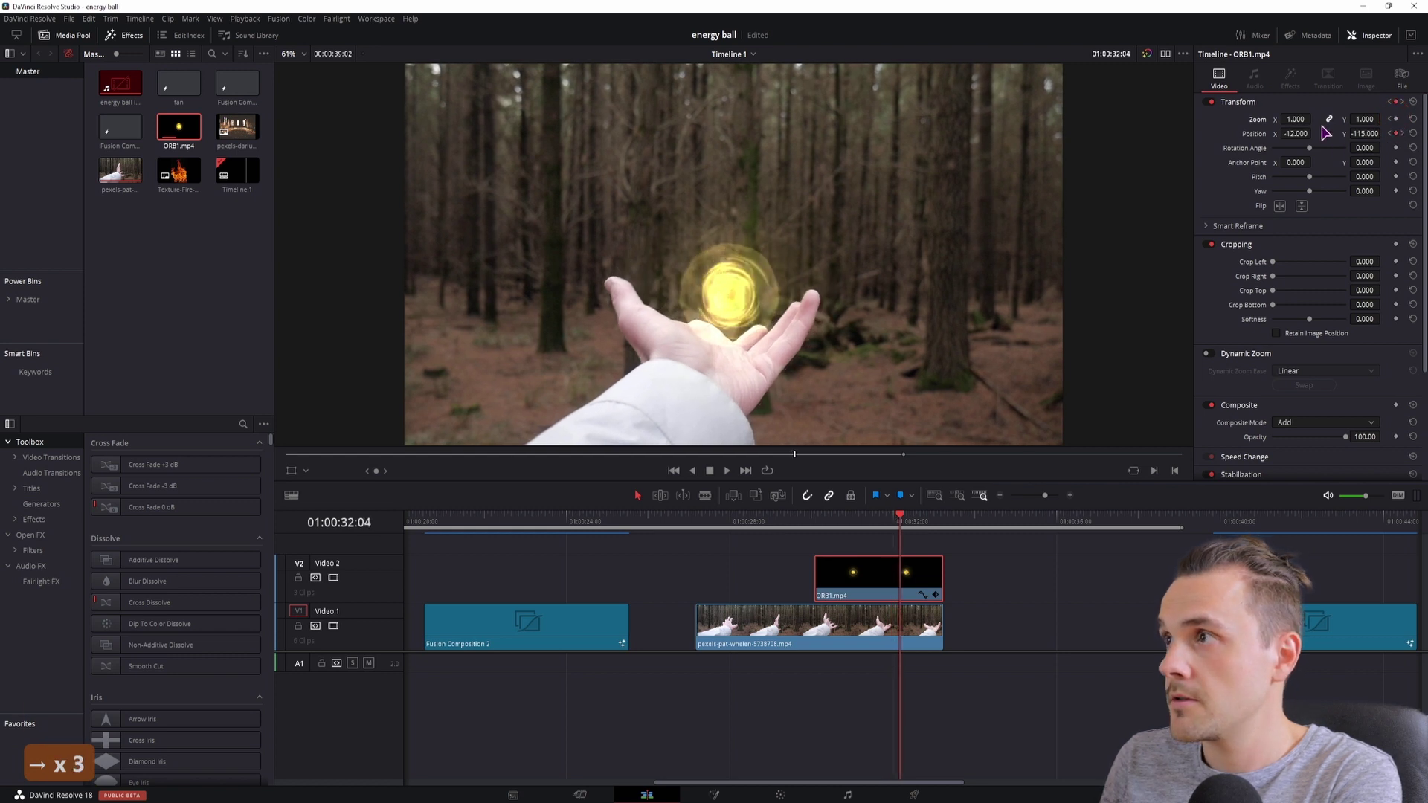
drag(1296, 119, 1306, 112)
key(space)
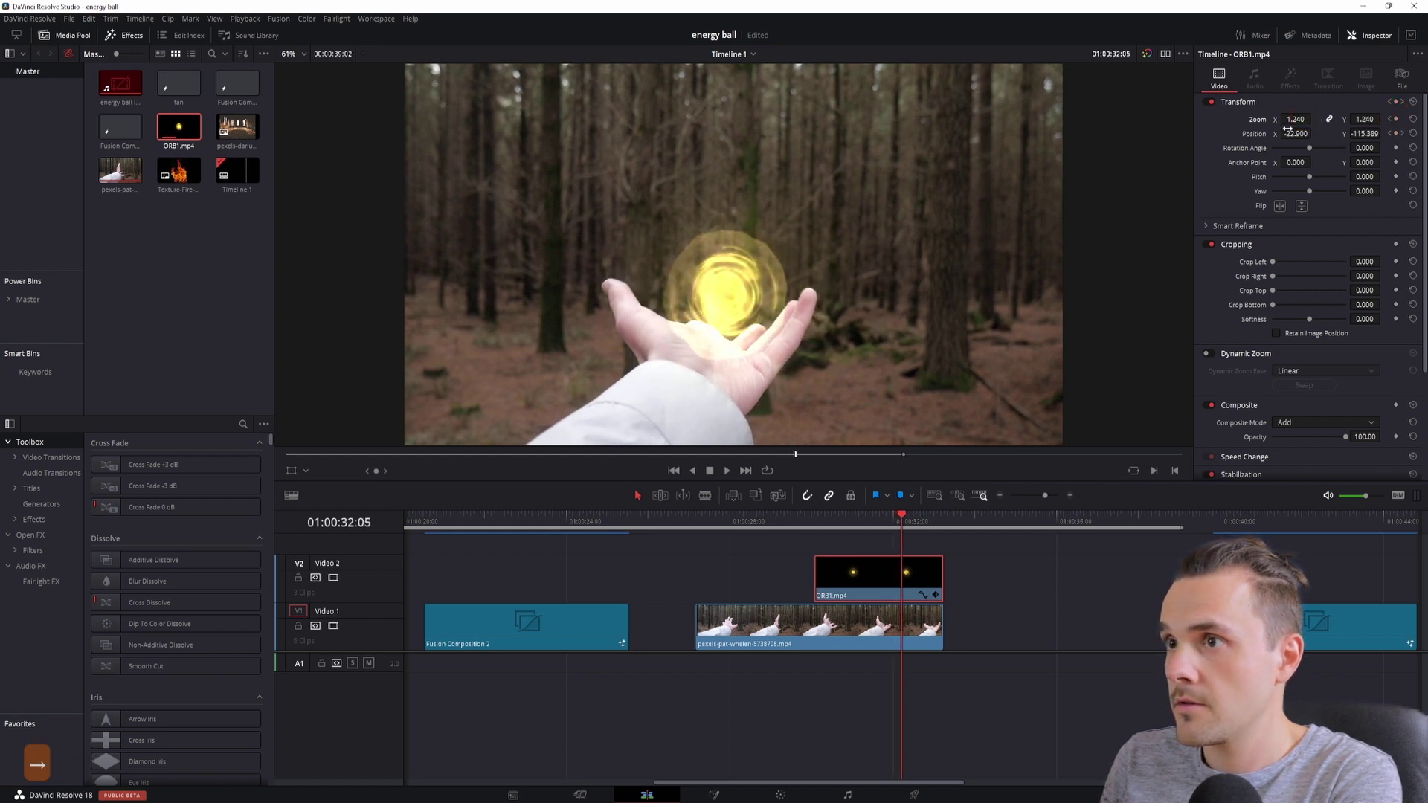
click(920, 520)
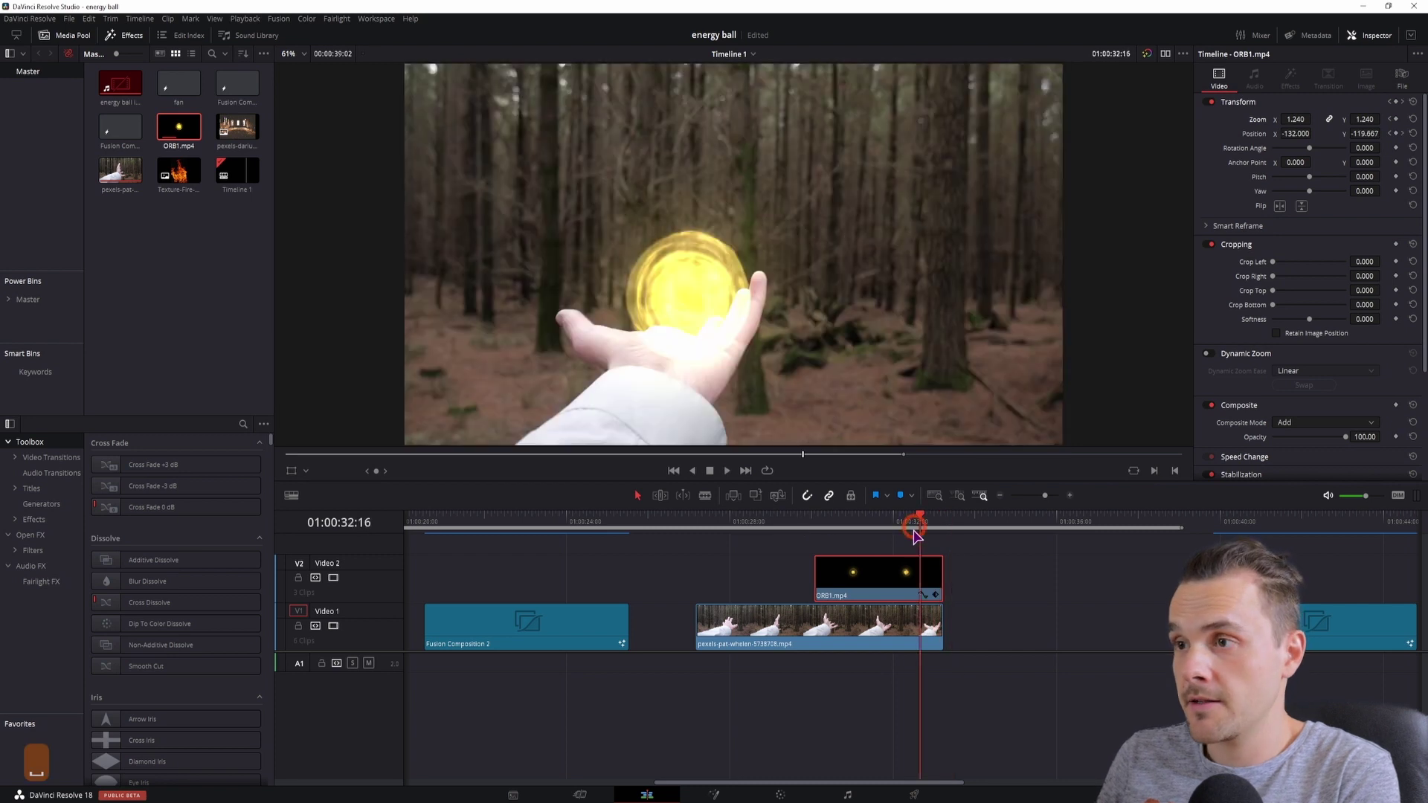
click(898, 576)
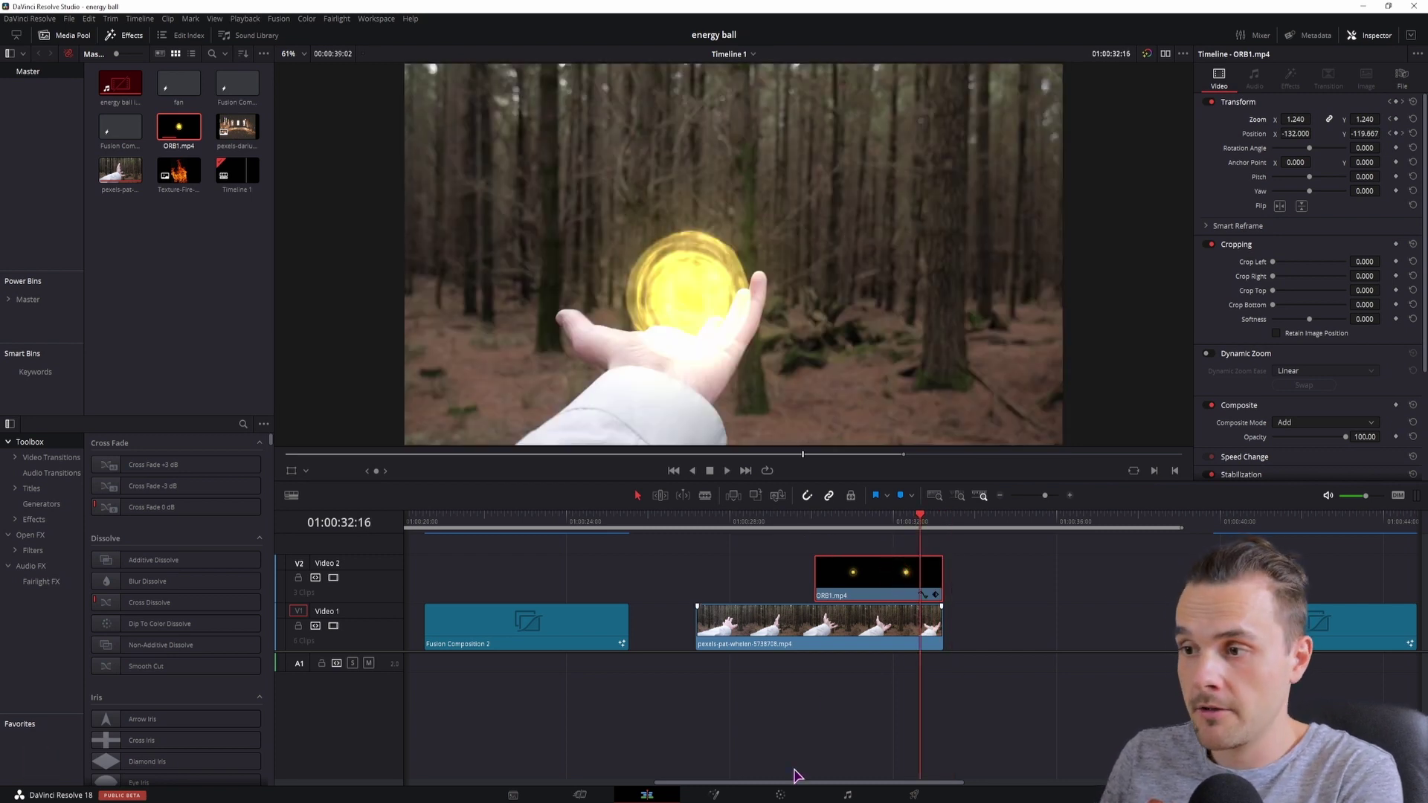
On the Color page set hue to -24.90, adjust tint and Global wheel, reset temperature and contrast
click(779, 794)
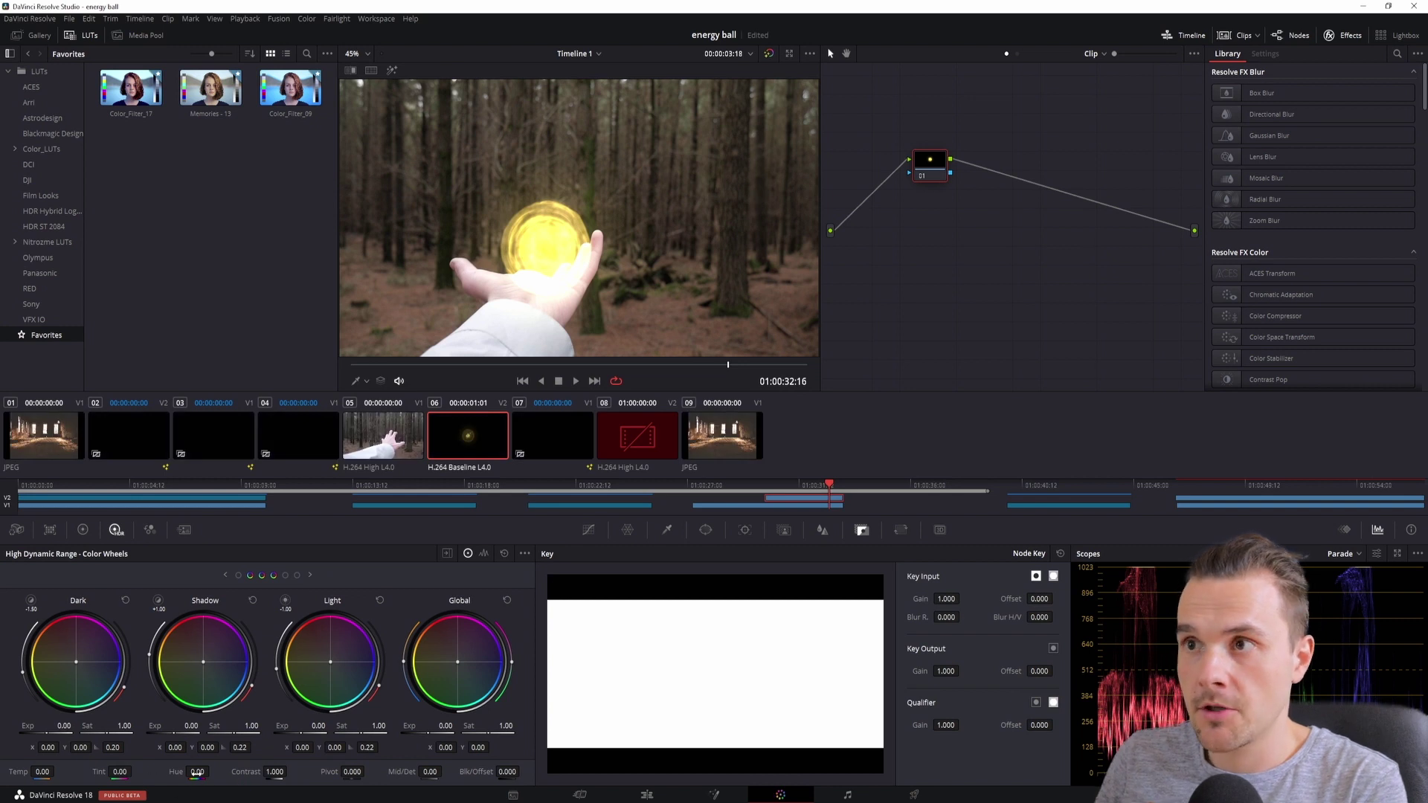
drag(197, 772, 268, 772)
drag(119, 772, 57, 771)
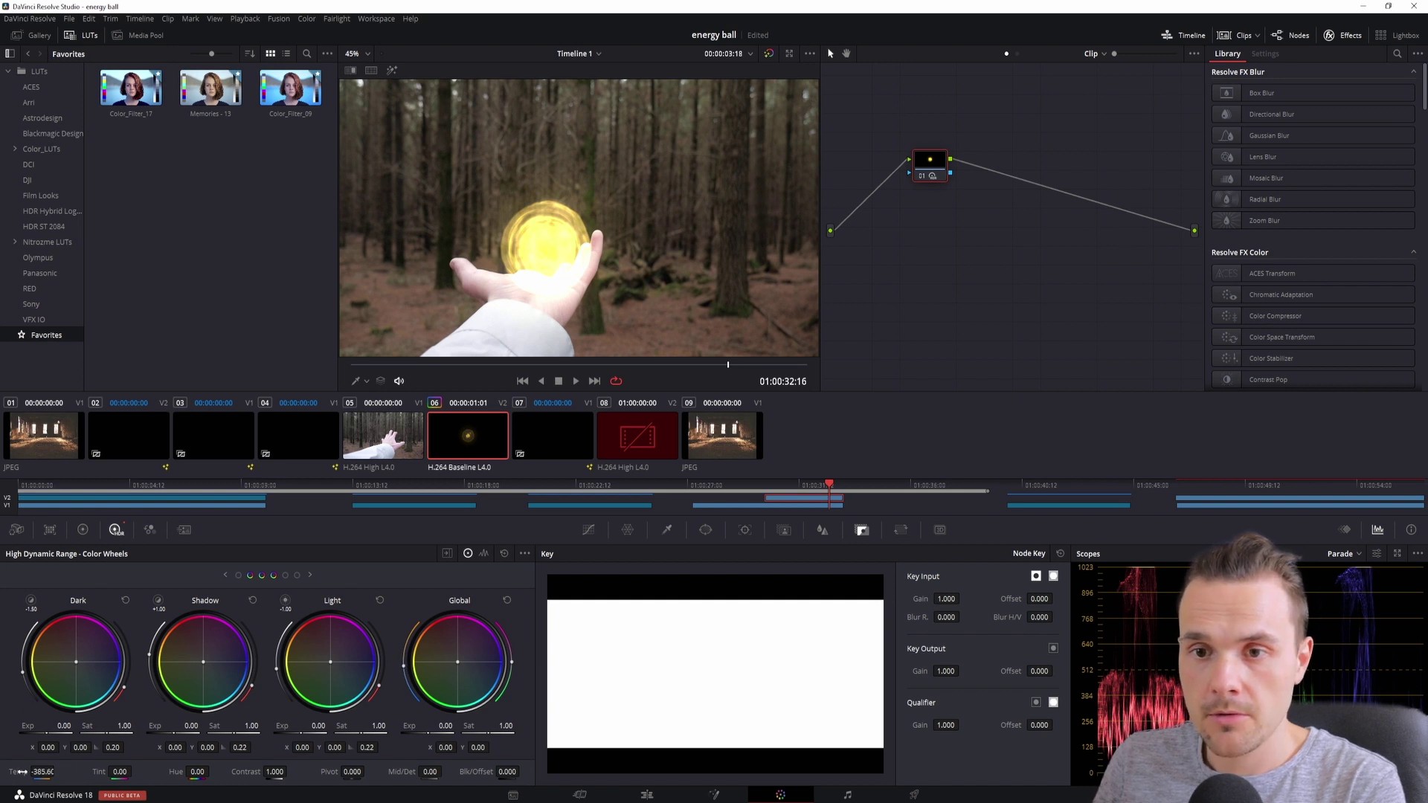
double_click(26, 766)
drag(457, 661, 470, 659)
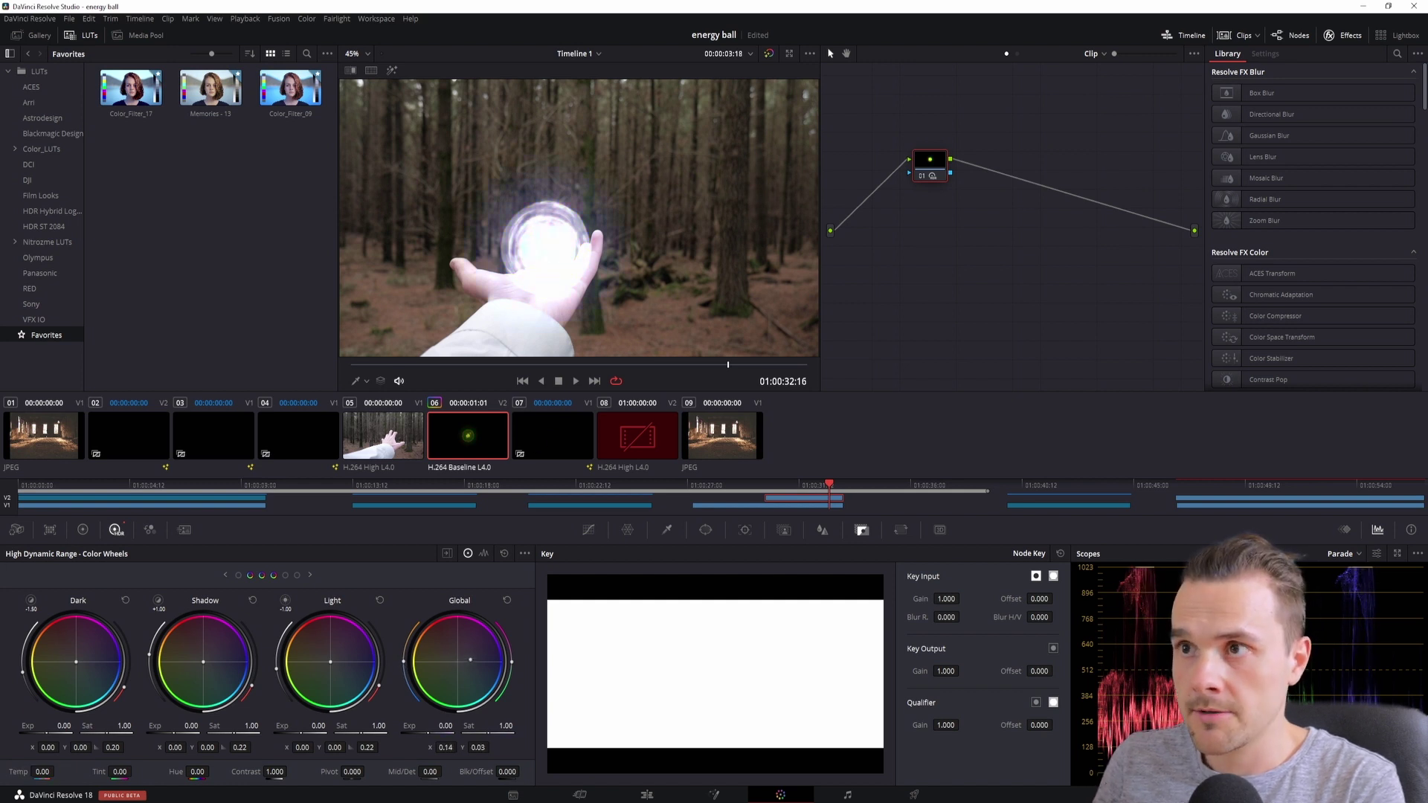
drag(197, 772, 290, 771)
double_click(290, 771)
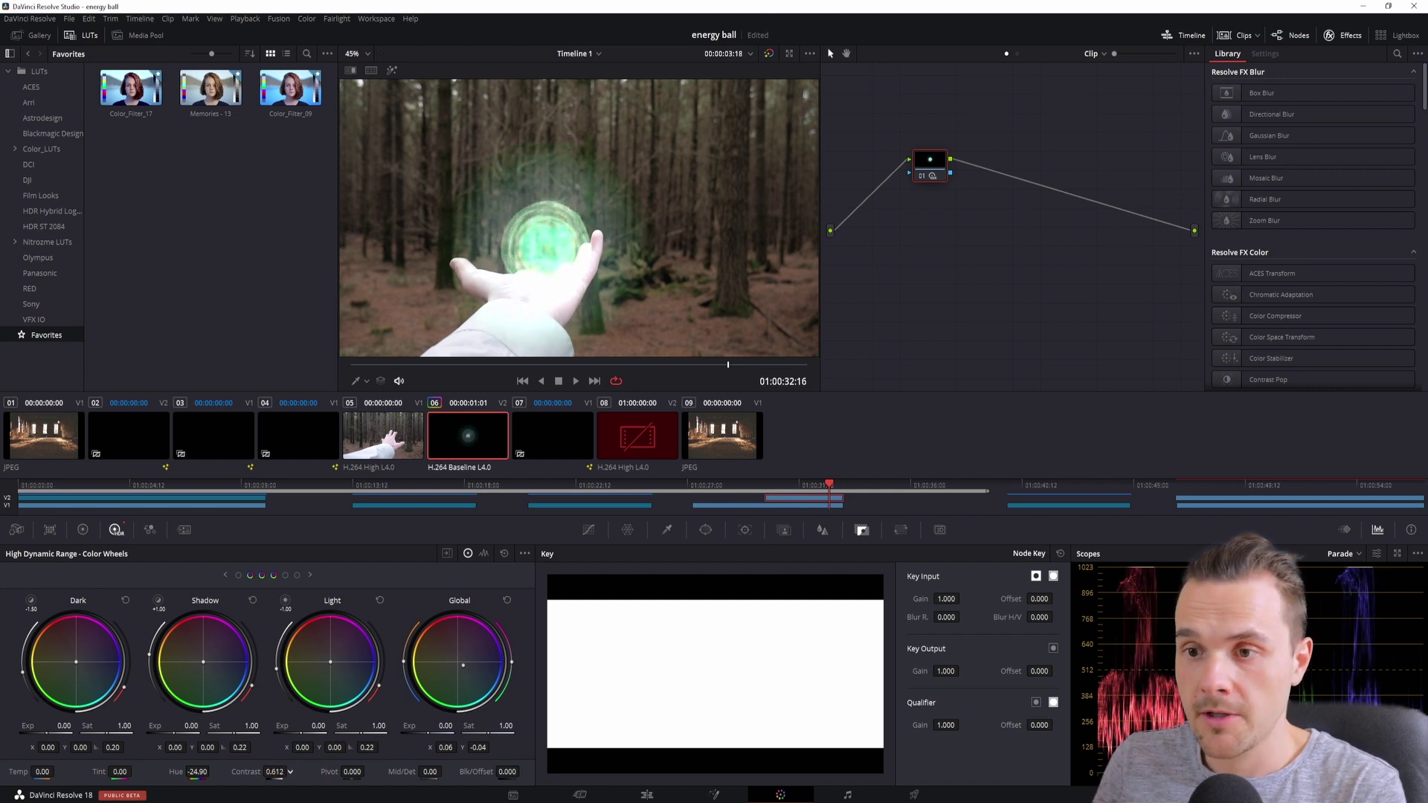
key(alt+Tab)
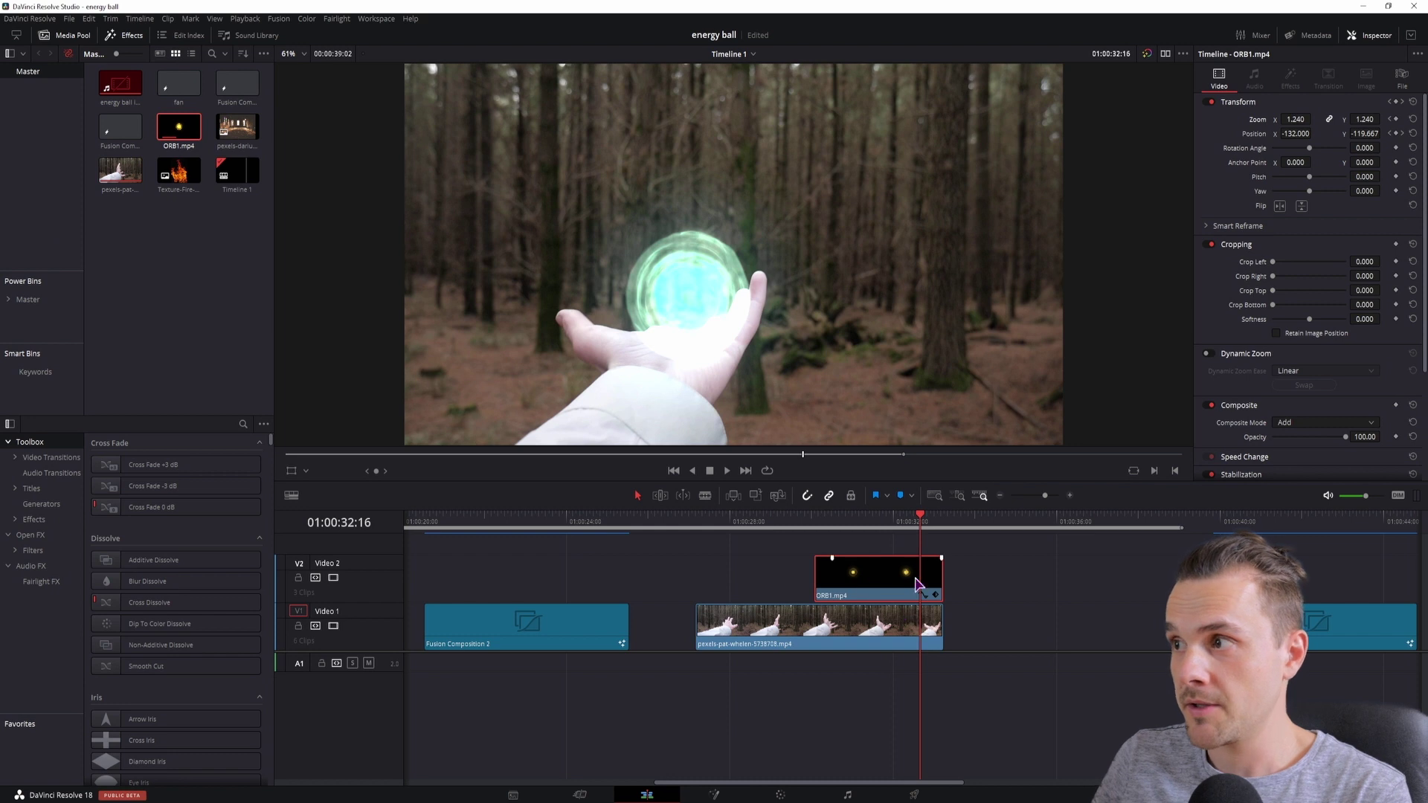
Set ORB1's Composite Mode to Normal, then reset the Global wheel and push it toward purple
click(1311, 423)
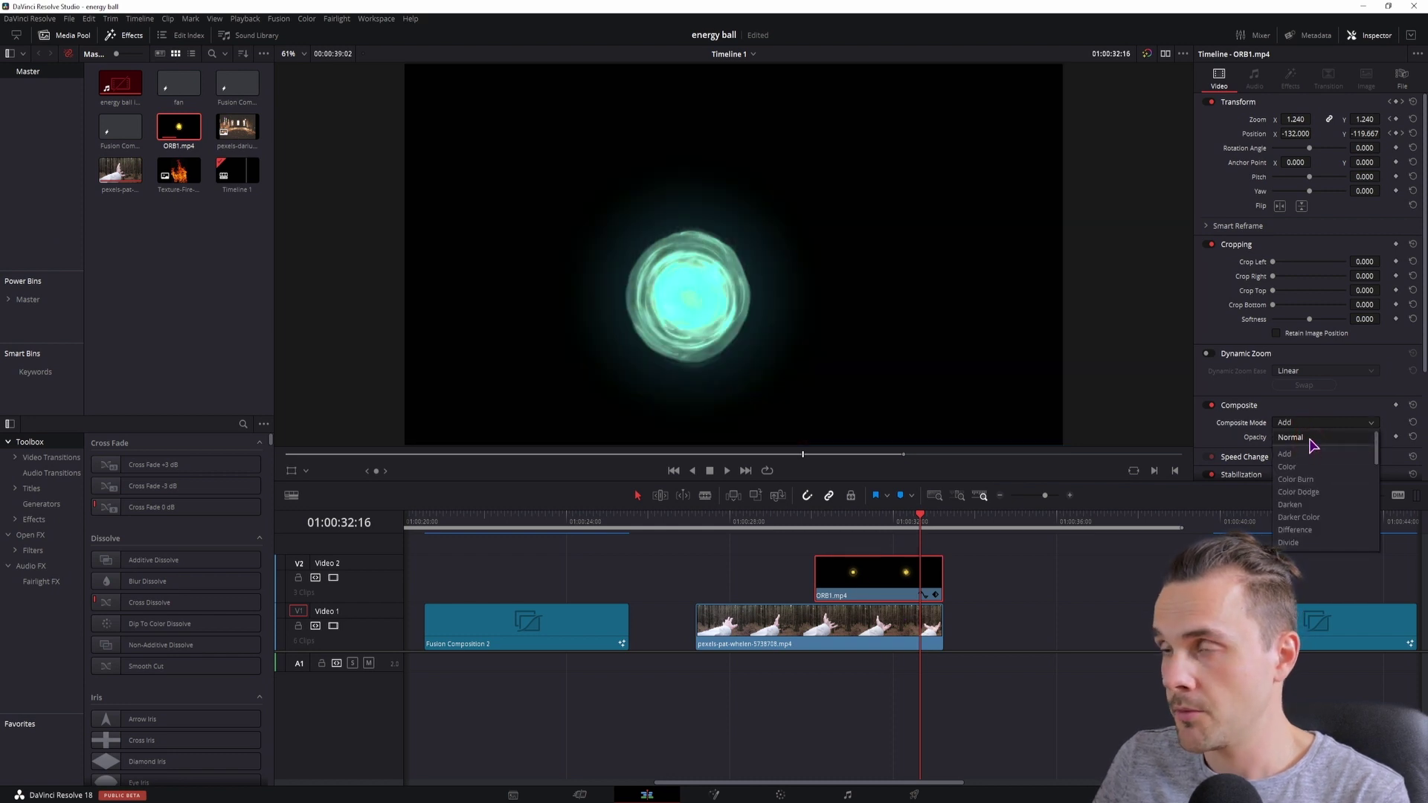
click(1312, 444)
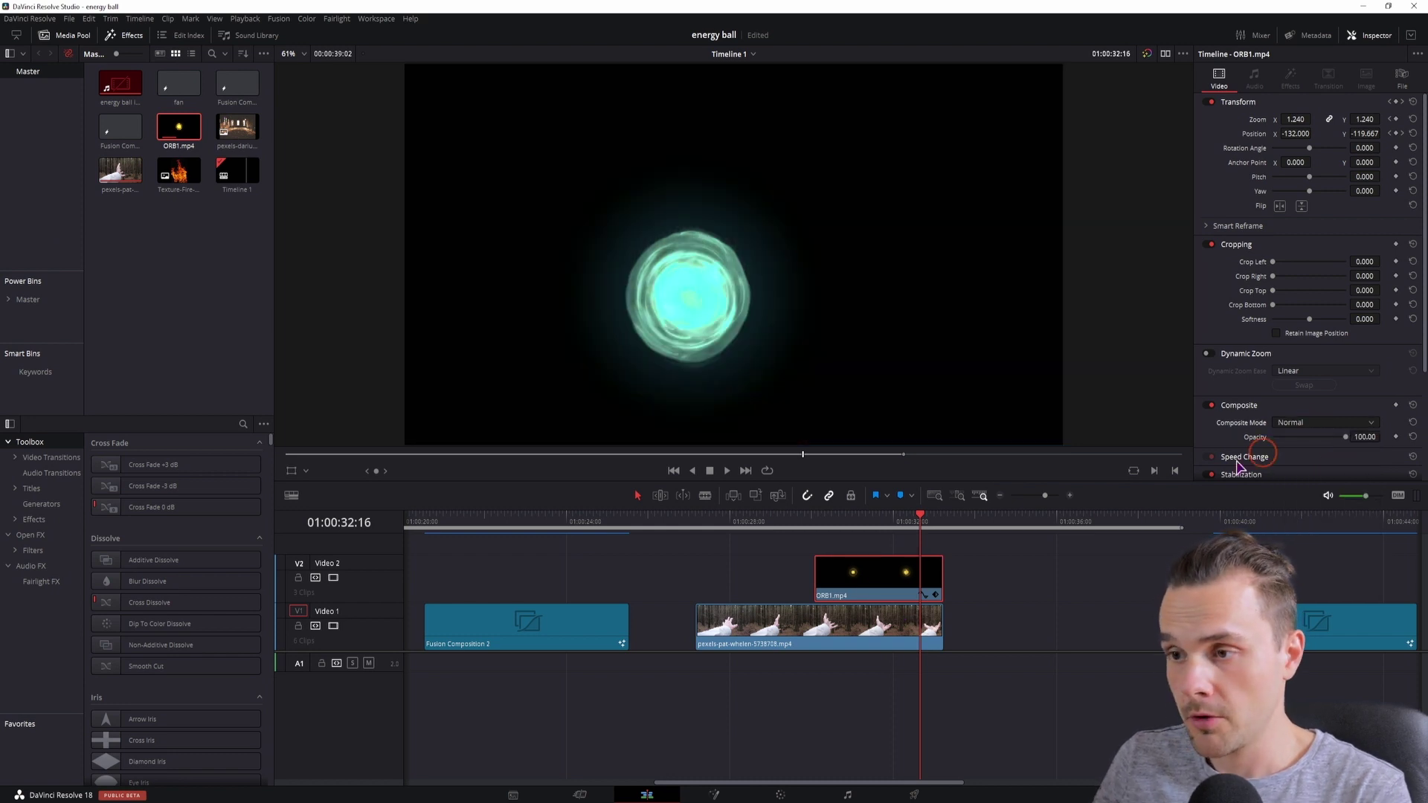
click(780, 794)
click(507, 601)
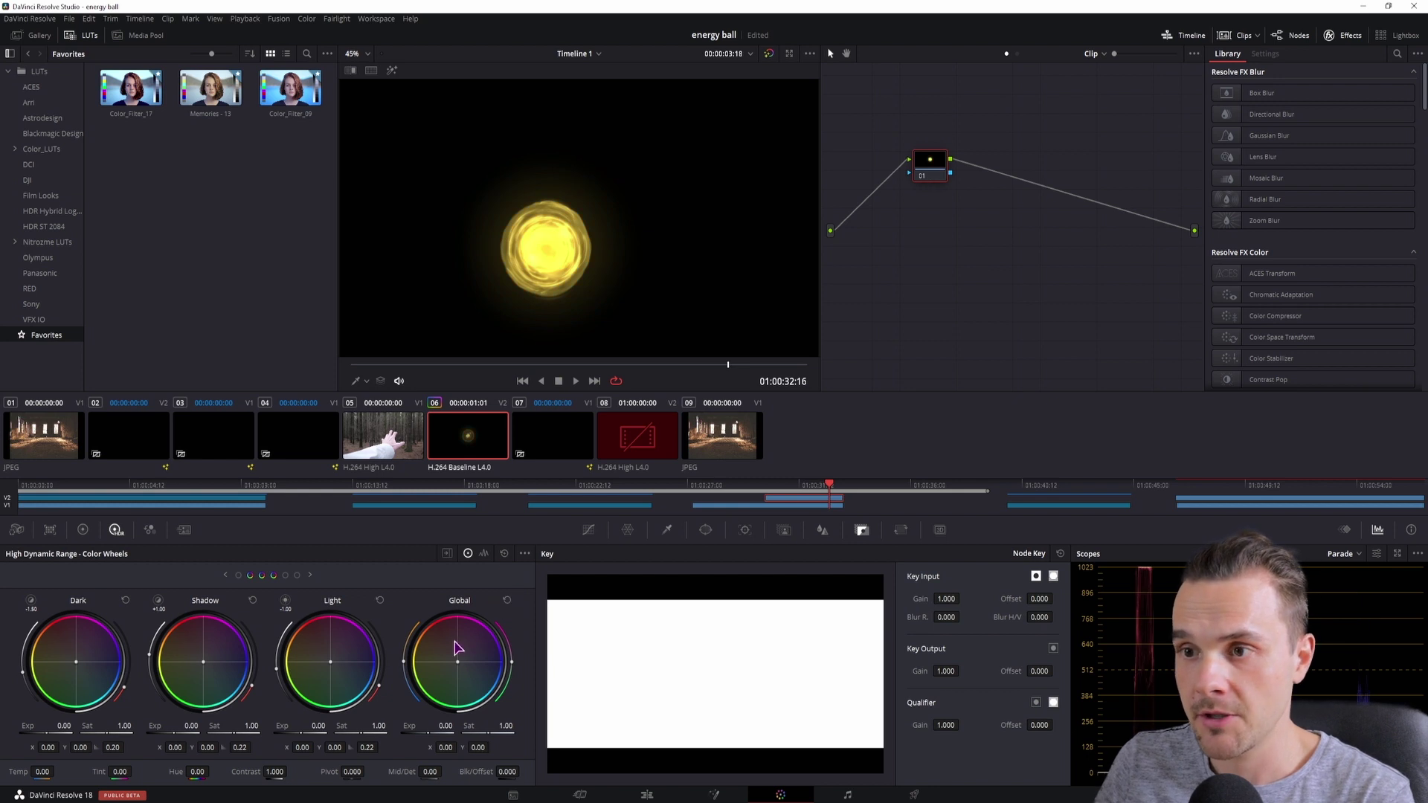
mouse_move(456, 649)
mouse_down()
mouse_move(431, 651)
mouse_move(468, 655)
mouse_up()
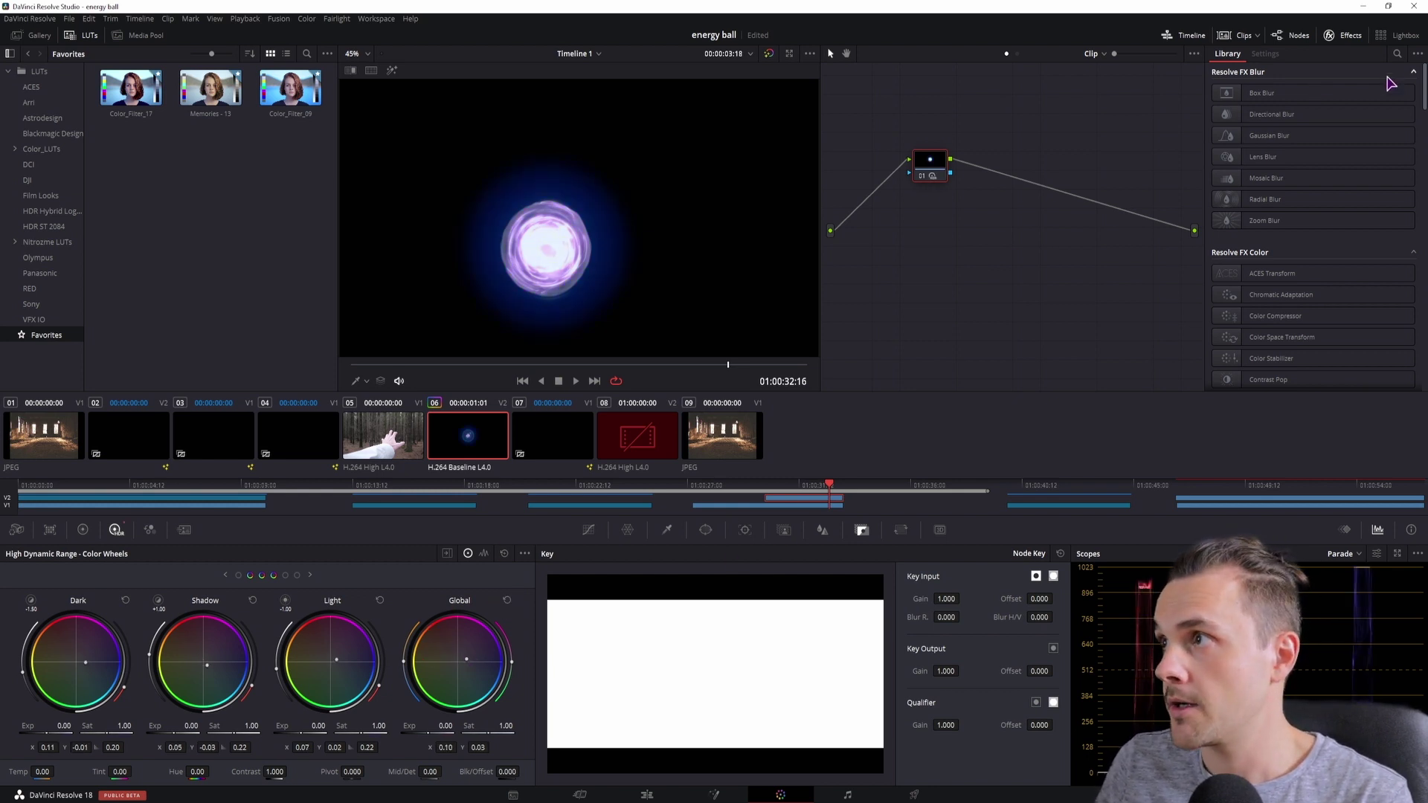
click(1396, 54)
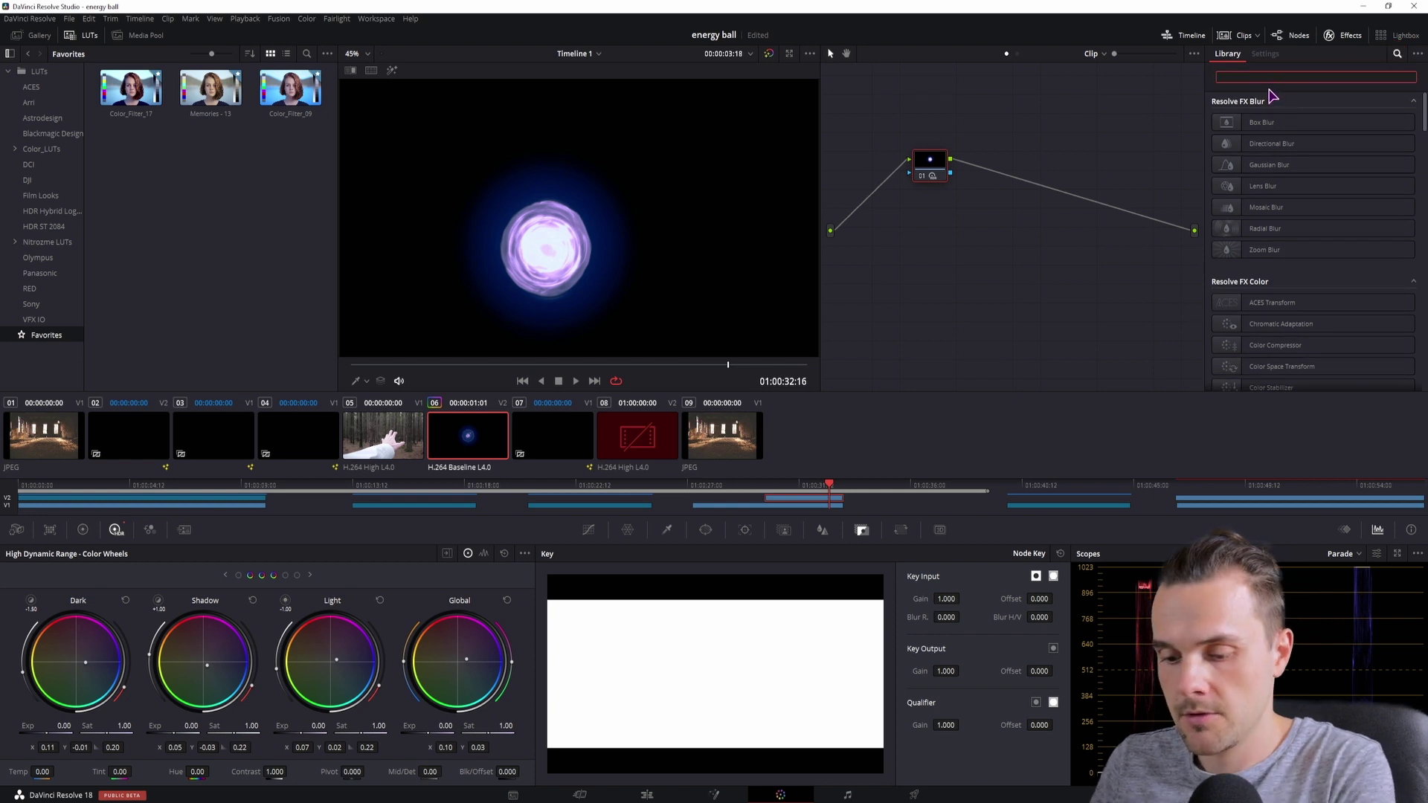
Key out the orb's black background with a 3D Keyer wired to an alpha output, then return to Edit
text(3d)
drag(1236, 113, 937, 178)
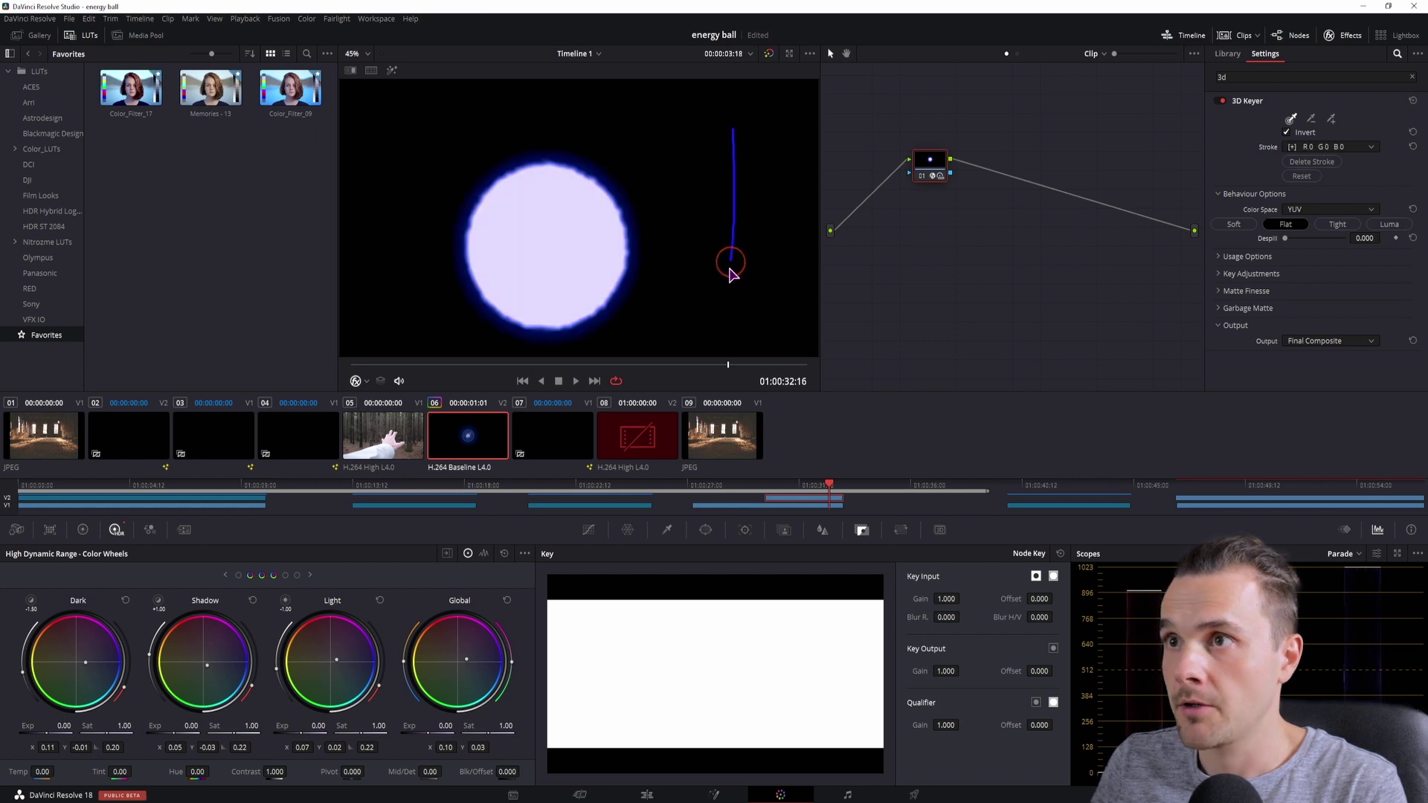
drag(723, 317, 722, 317)
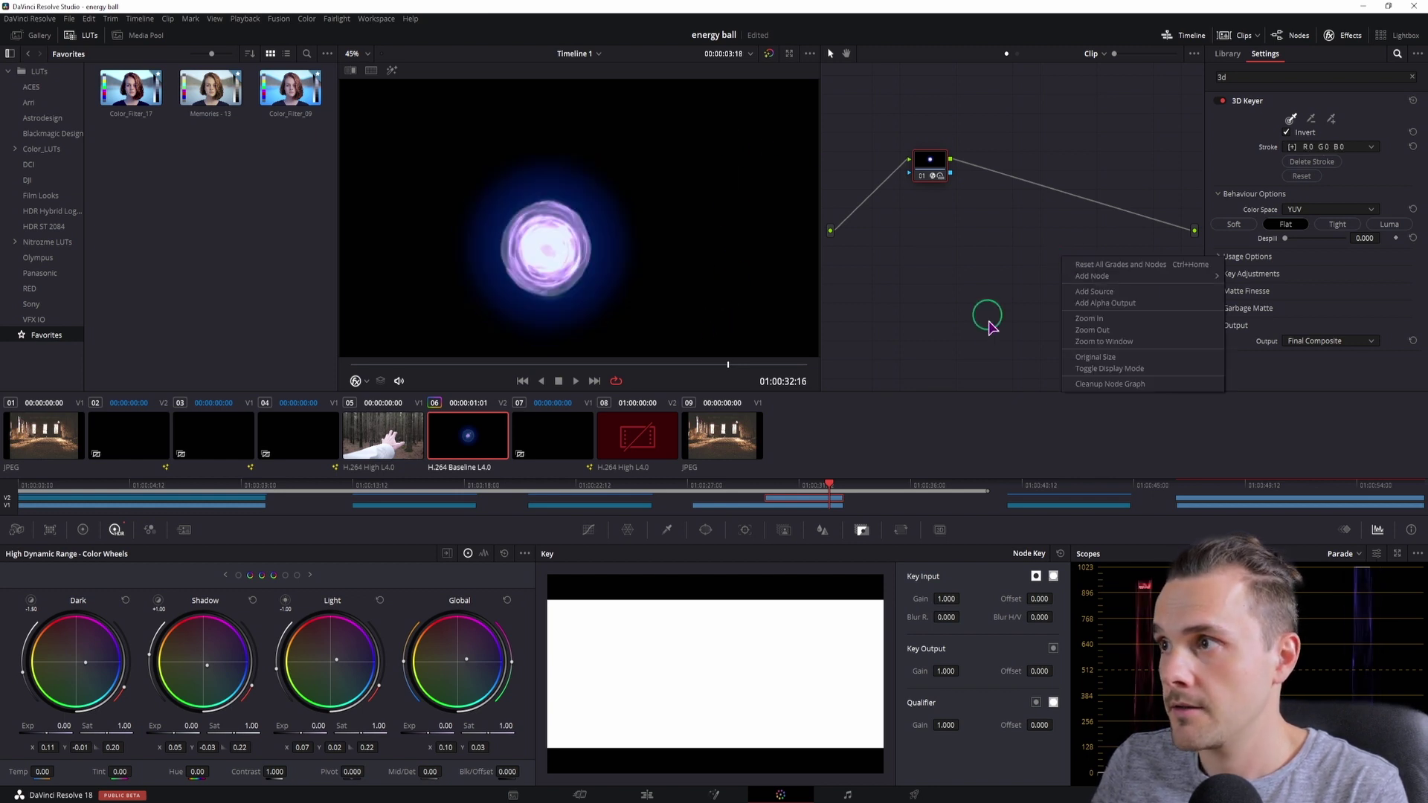
click(1102, 304)
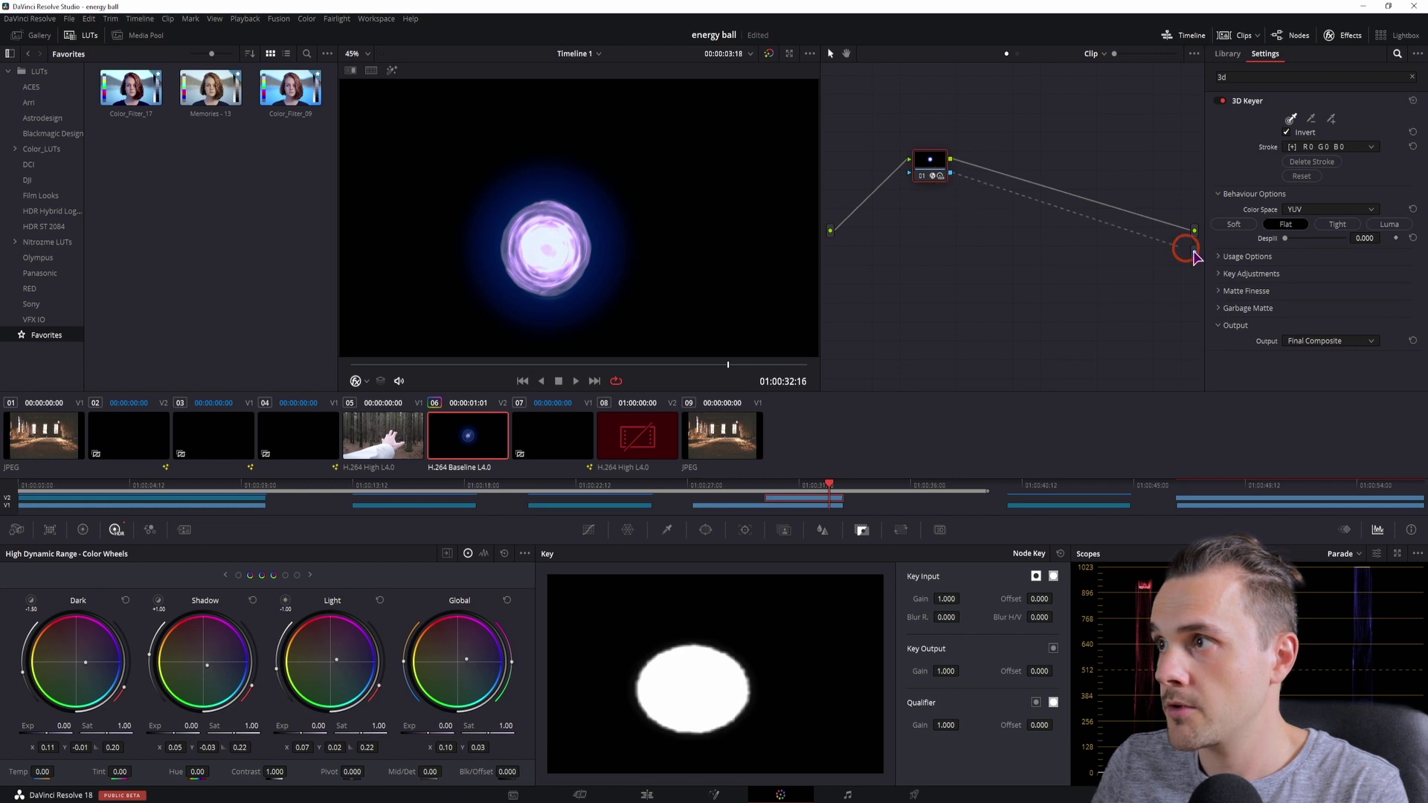
drag(1194, 257, 1197, 258)
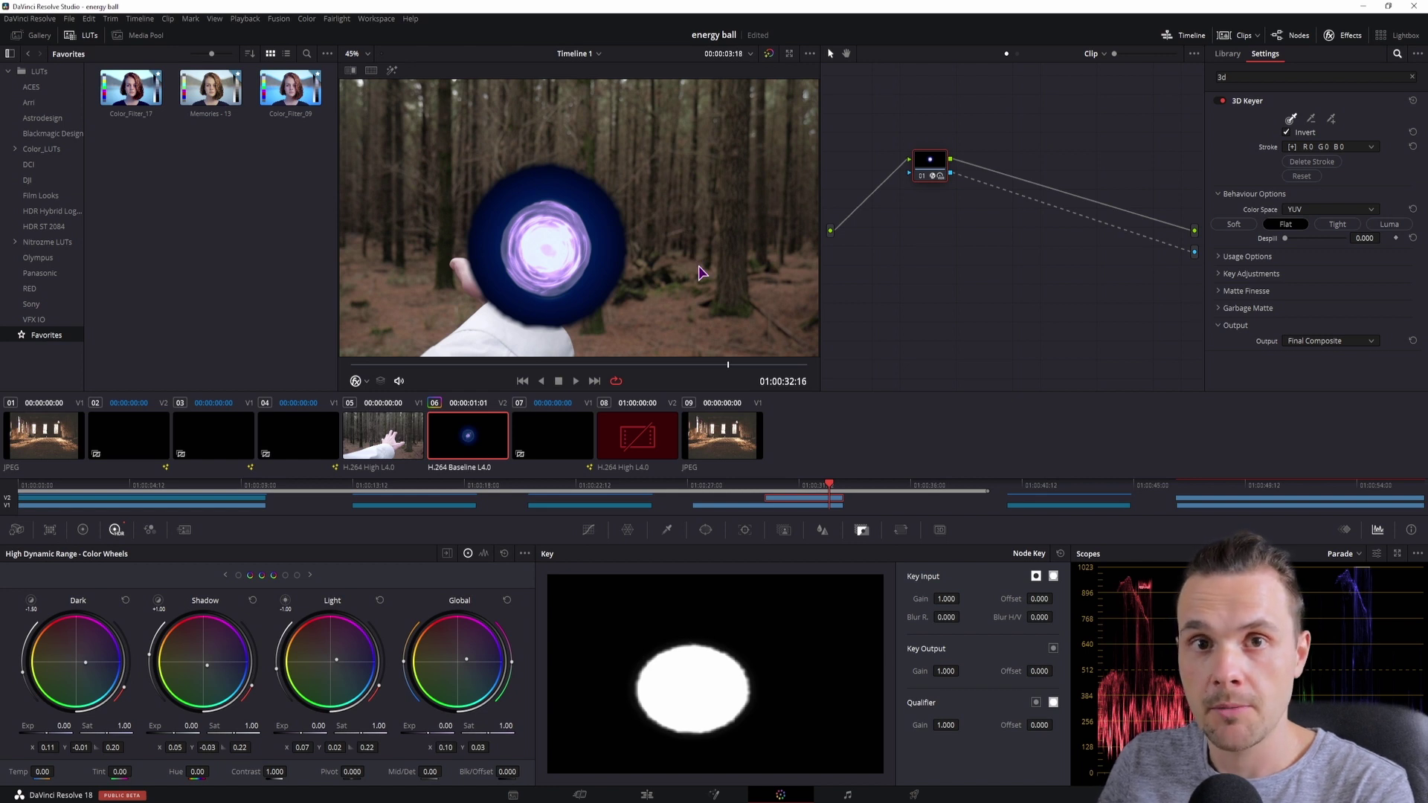
click(647, 794)
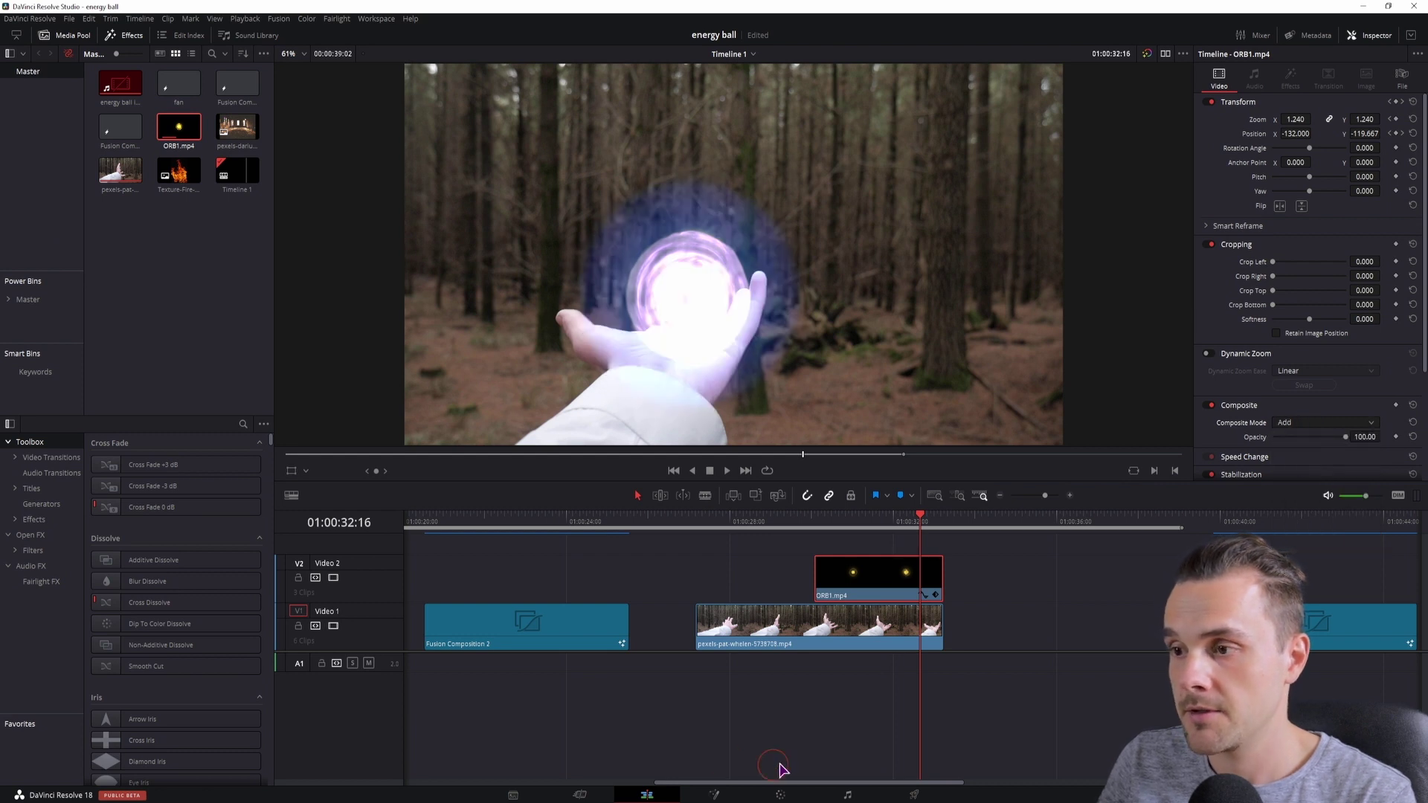
click(712, 794)
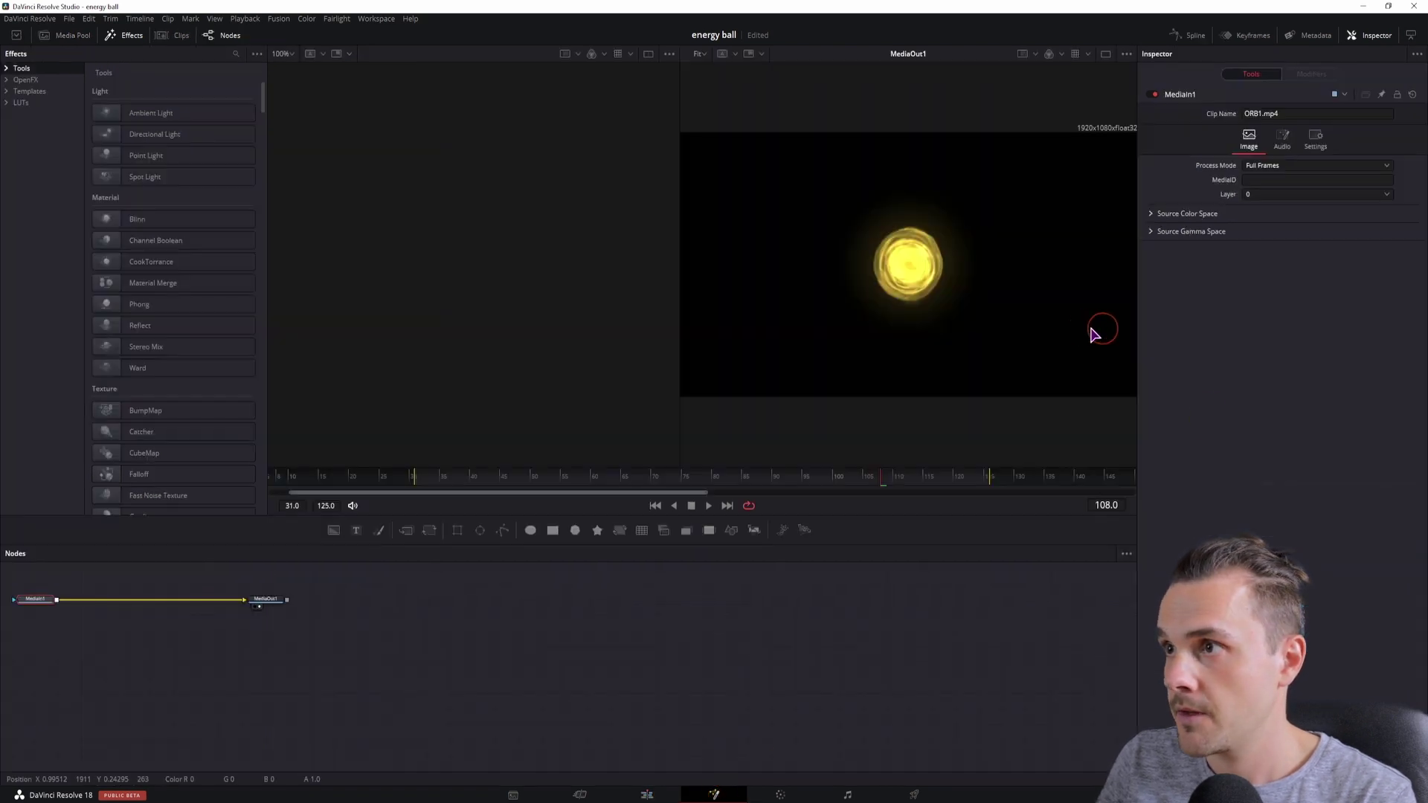
click(782, 795)
click(850, 350)
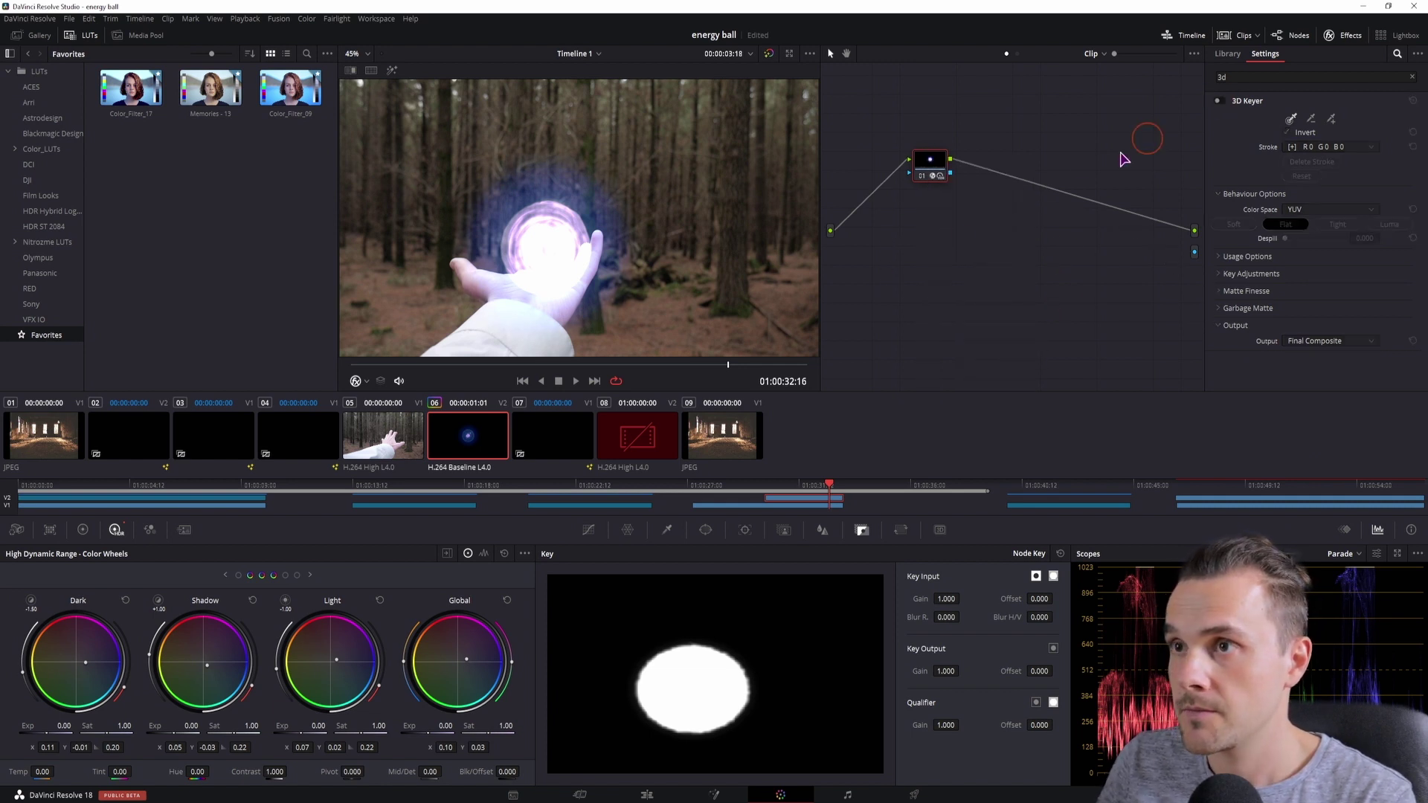
click(645, 794)
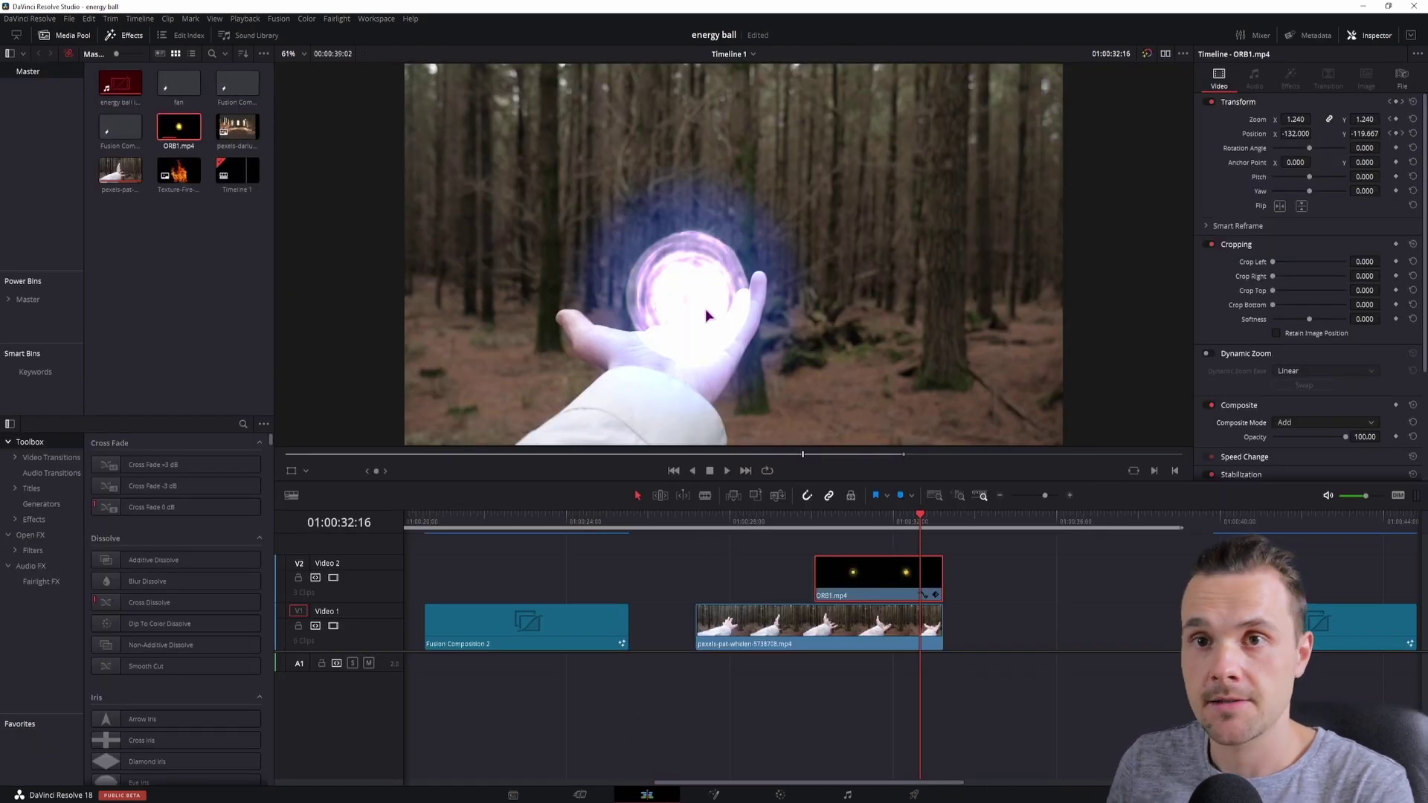
click(807, 518)
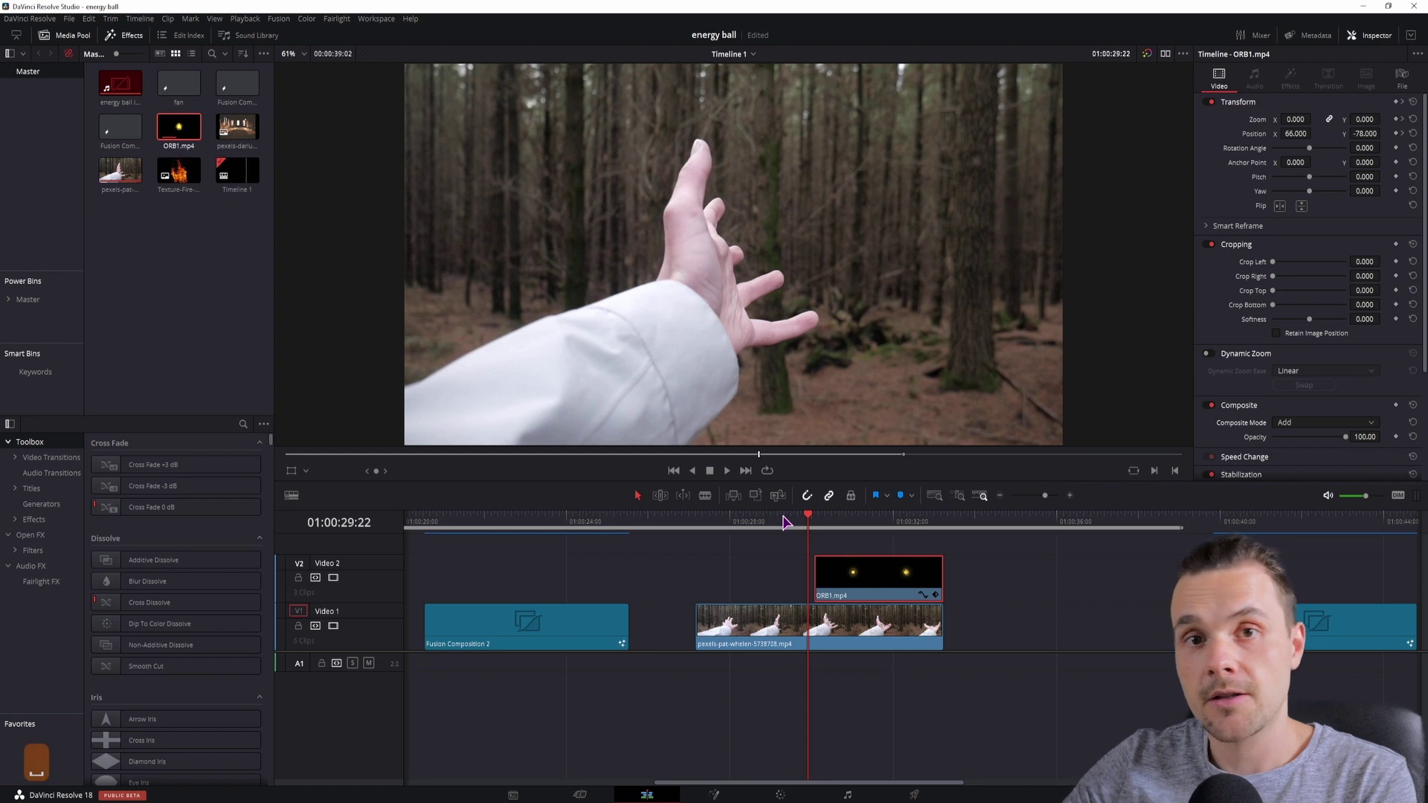
key(space)
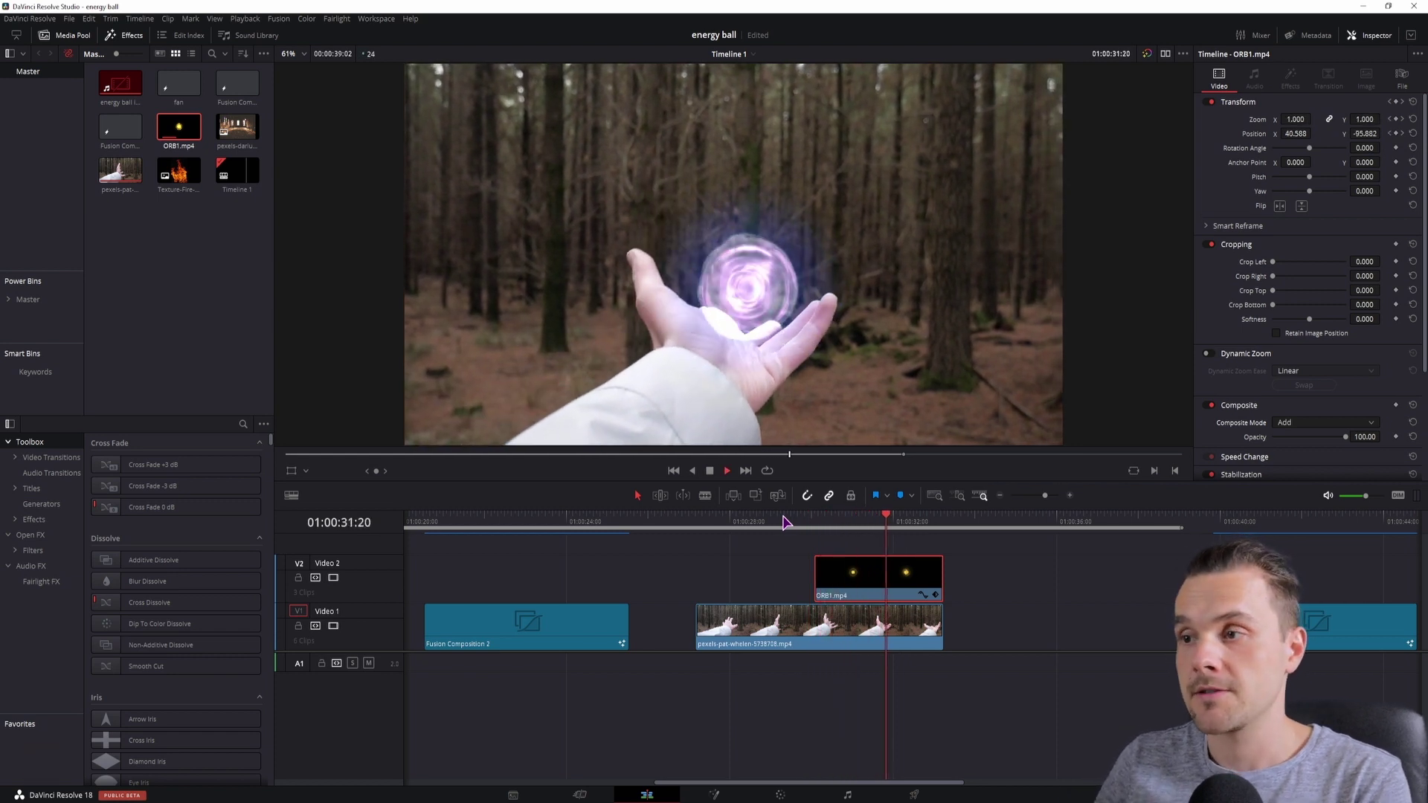